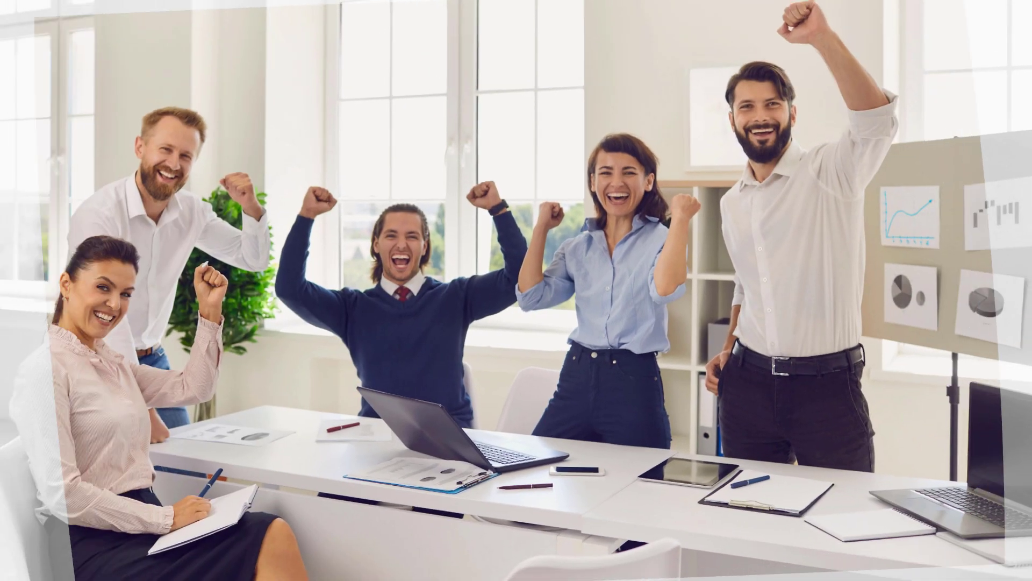
Advance the team-photo slideshow to the timeline slide
left_click(397, 102)
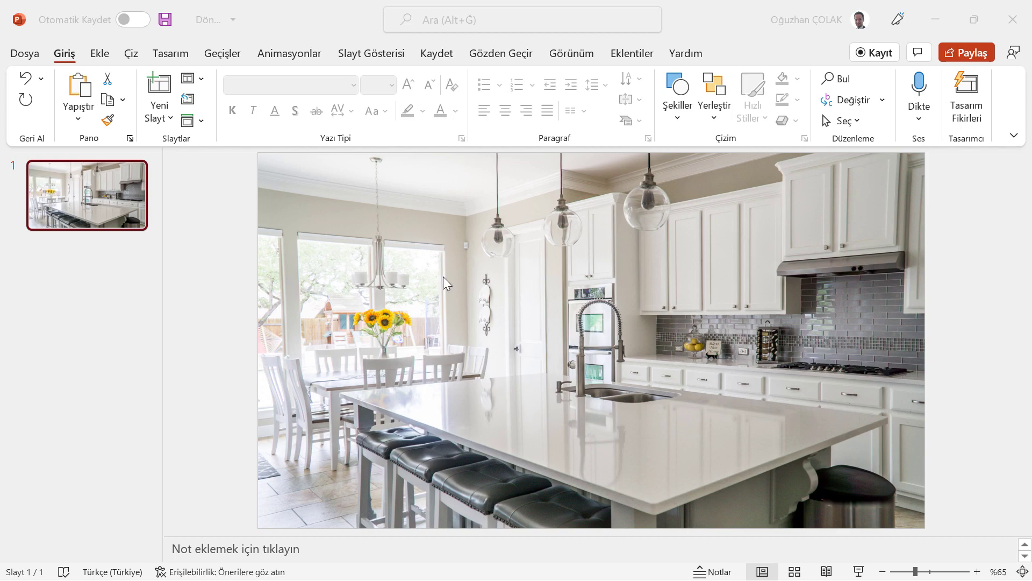
Duplicate the kitchen slide as slide 2 by Ctrl-dragging its thumbnail
left_click(106, 203)
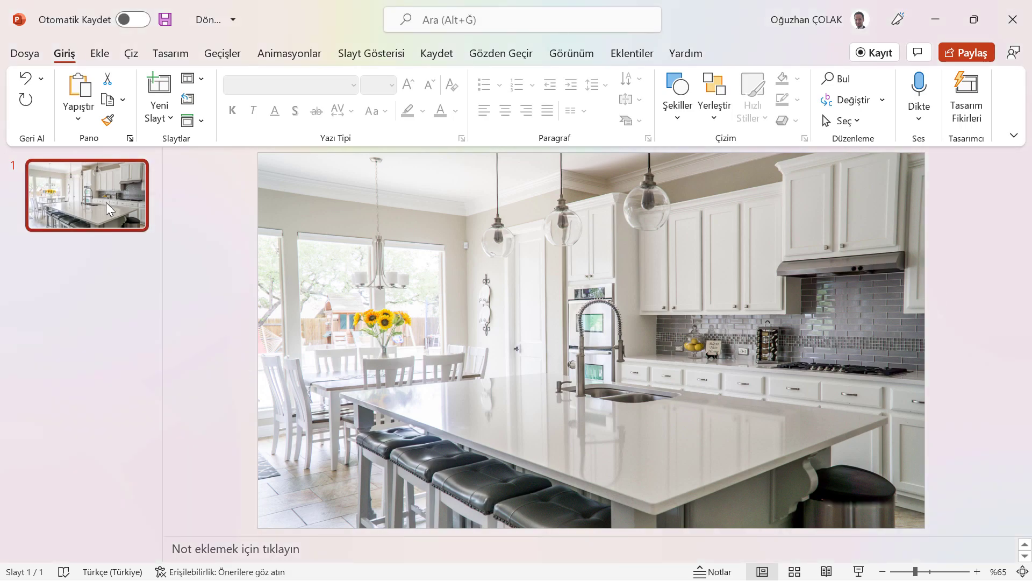
left_click(106, 202, "ctrl")
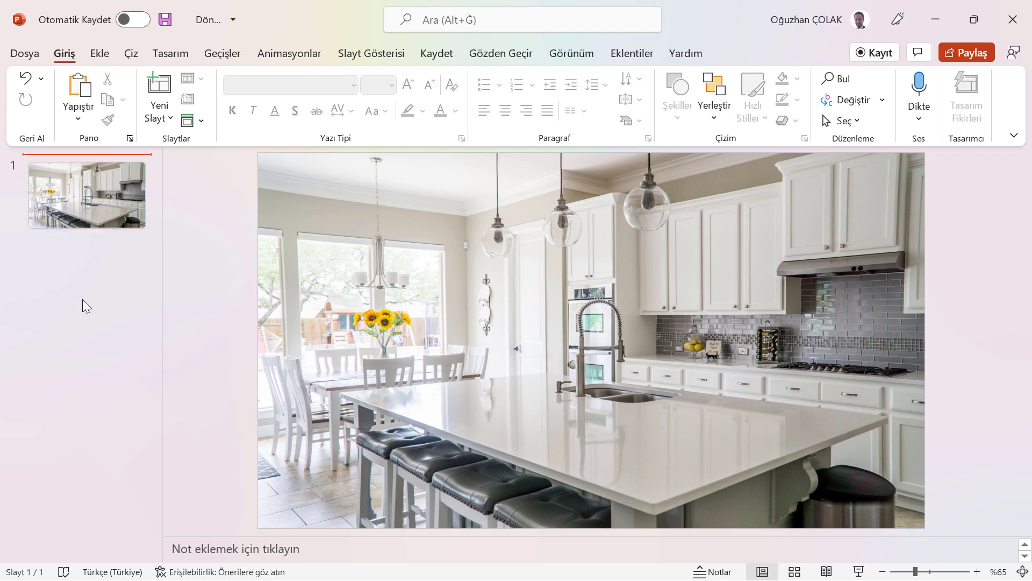
mouse_move(96, 205)
left_mouse_down()
mouse_move(84, 309)
mouse_move(102, 298)
left_mouse_up()
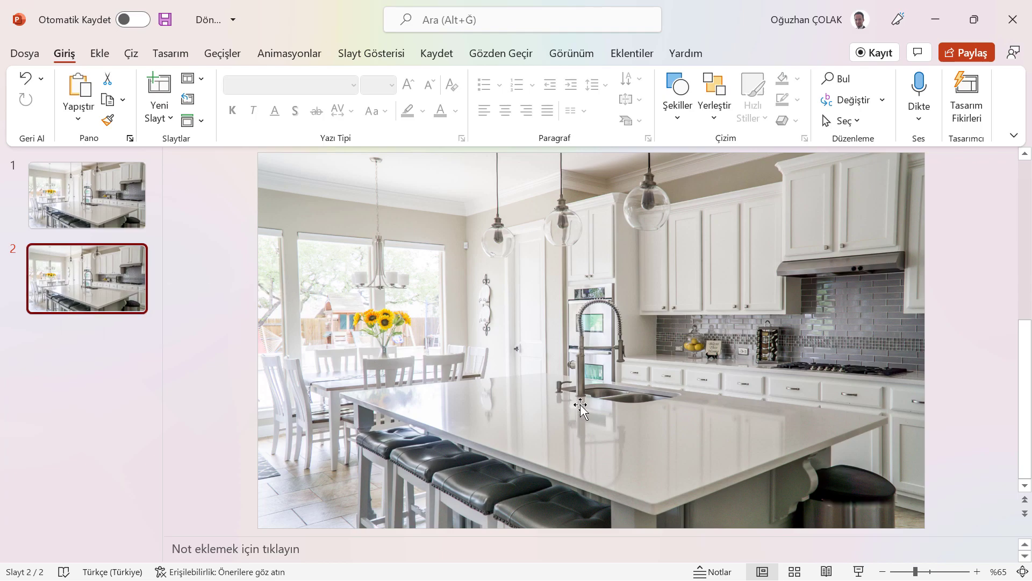
scroll(580, 404, "down", 1, "ctrl")
scroll(579, 404, "down", 1, "ctrl")
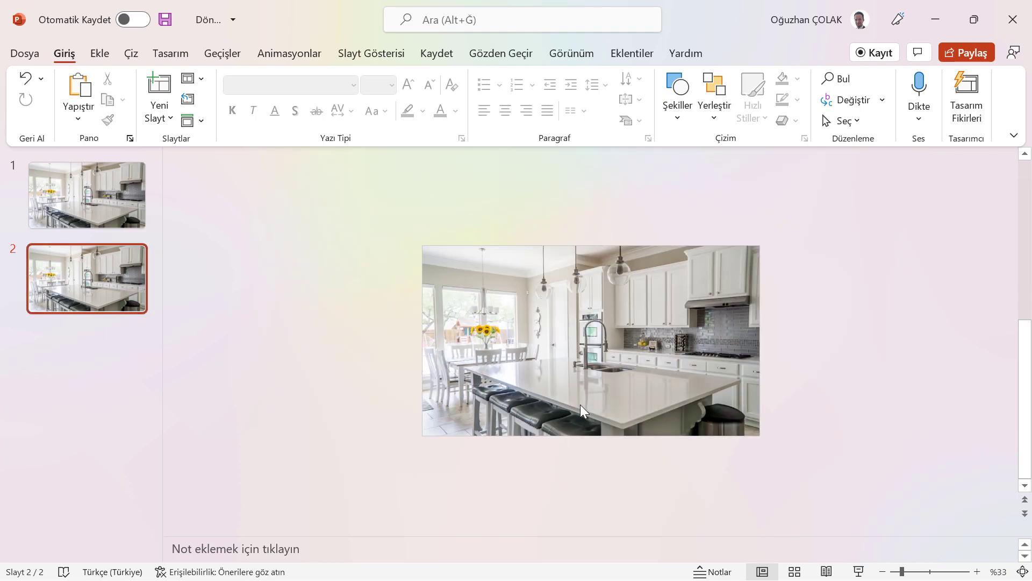
scroll(579, 404, "down", 1, "ctrl")
scroll(579, 405, "down", 1, "ctrl")
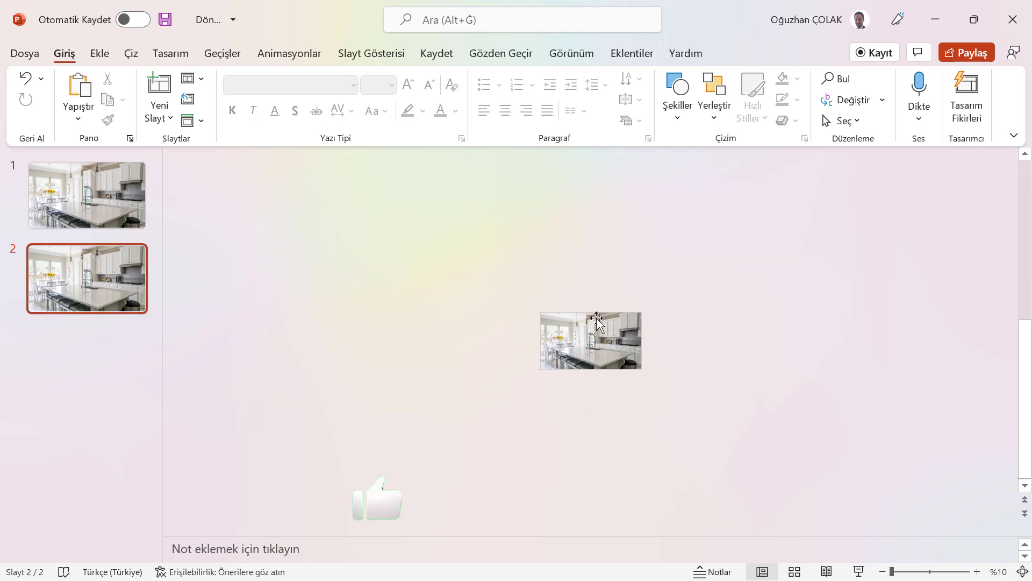
In Grid and Guides, display drawing guides and turn off snapping objects to grid
right_click(589, 272)
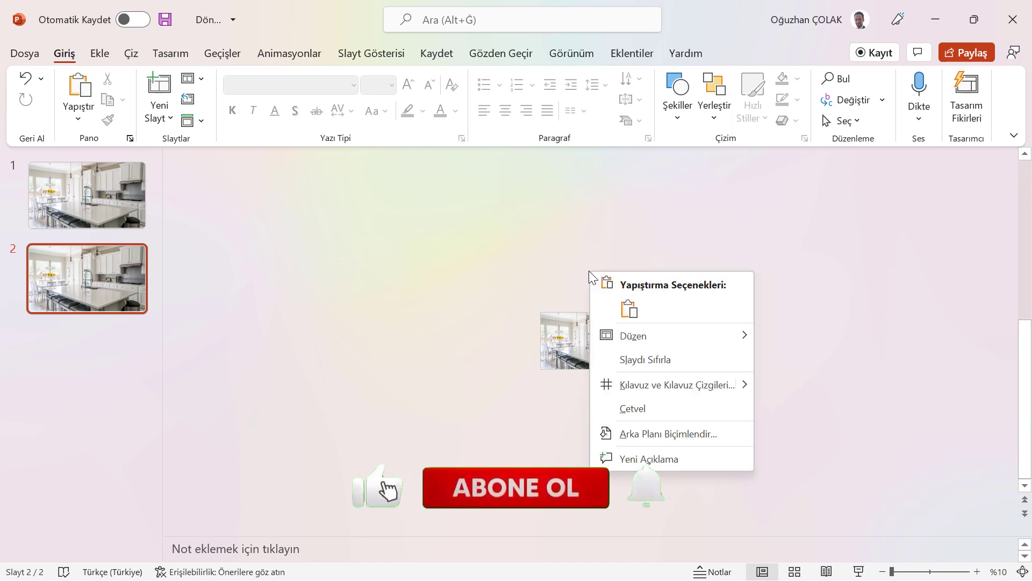
left_click(657, 390)
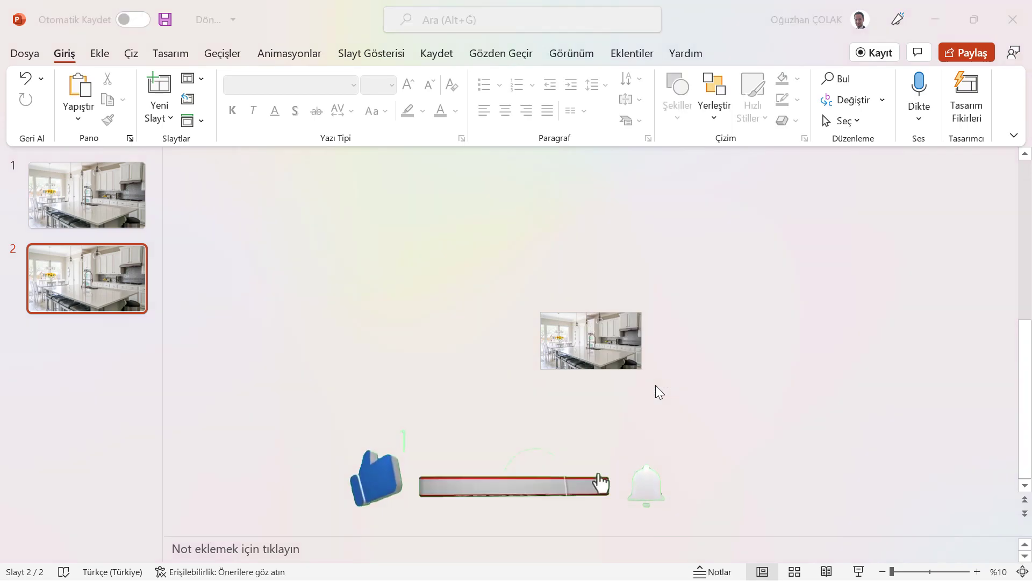
left_click(489, 333)
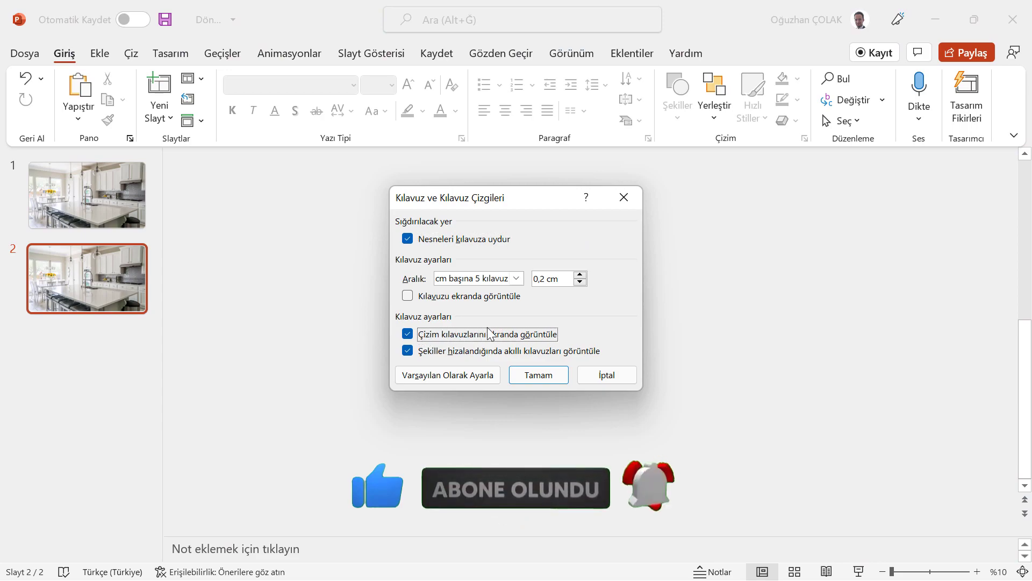
key("alt+k")
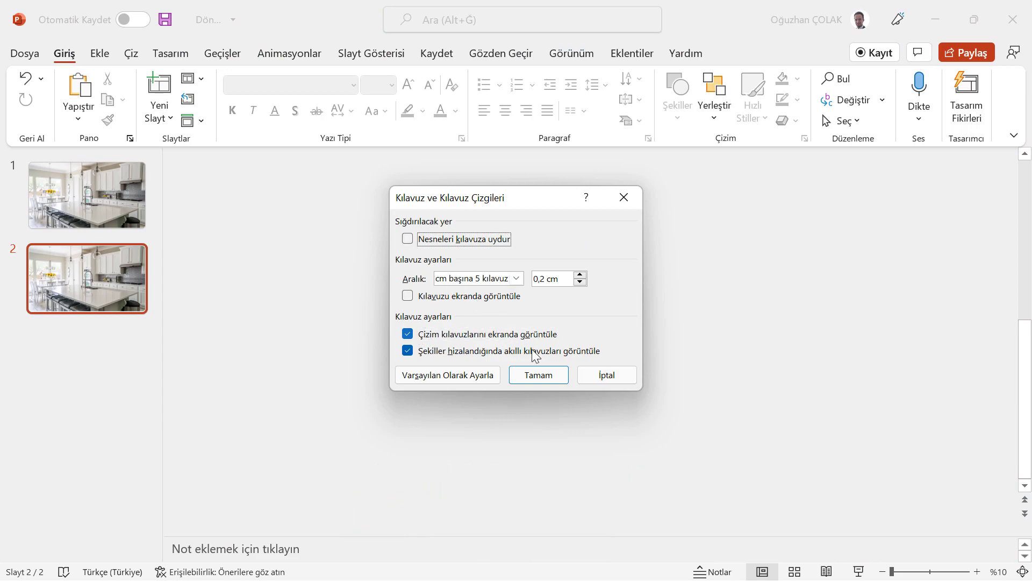
left_click(561, 375)
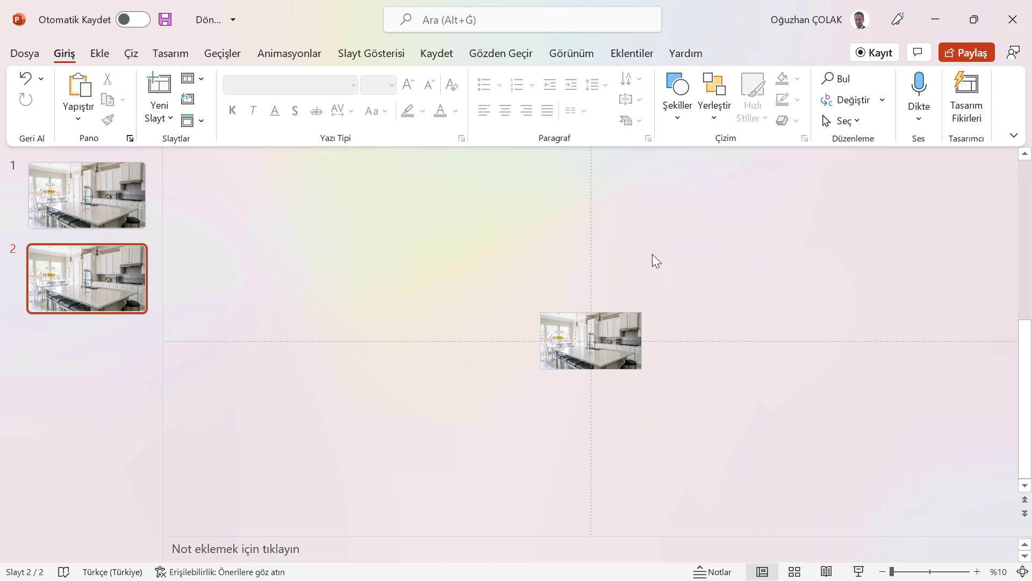
Enlarge and reposition slide 2's kitchen photo on the cabinets, then duplicate it as slide 3
mouse_move(629, 323)
left_mouse_down()
mouse_move(613, 355)
mouse_move(612, 330)
left_mouse_up()
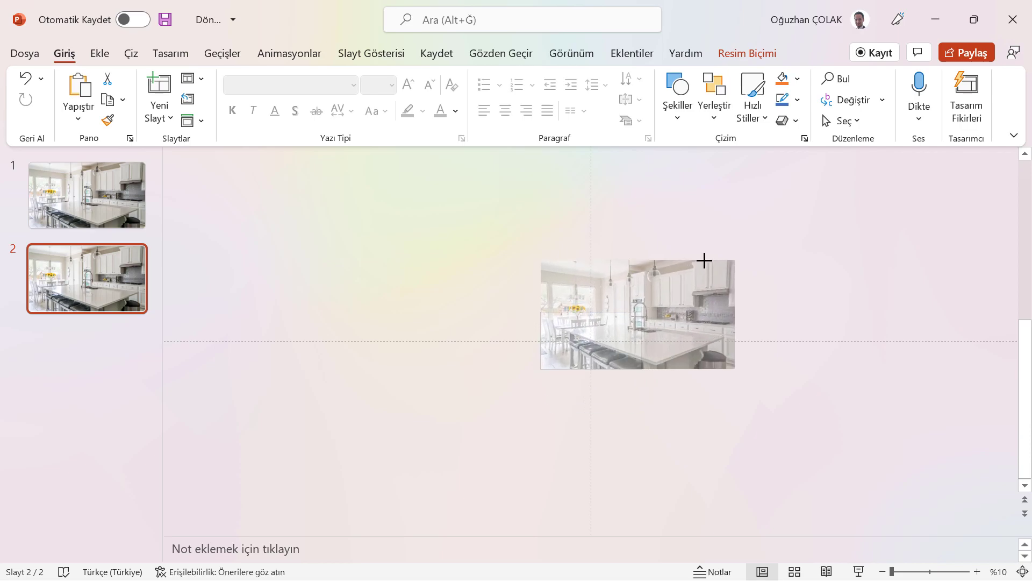
left_click_drag(641, 311, 735, 260)
left_click_drag(678, 308, 598, 355)
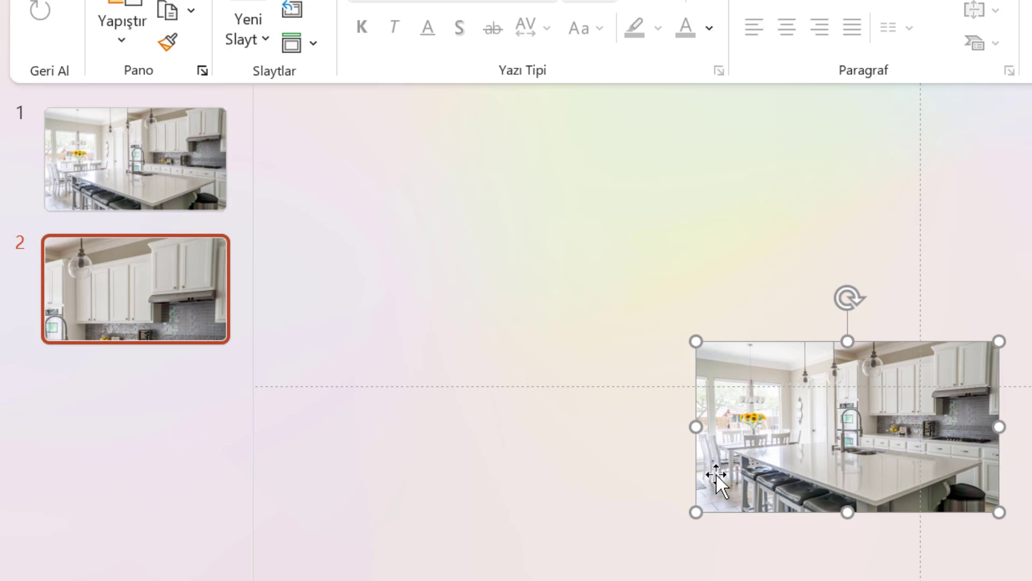
left_click_drag(702, 503, 739, 453)
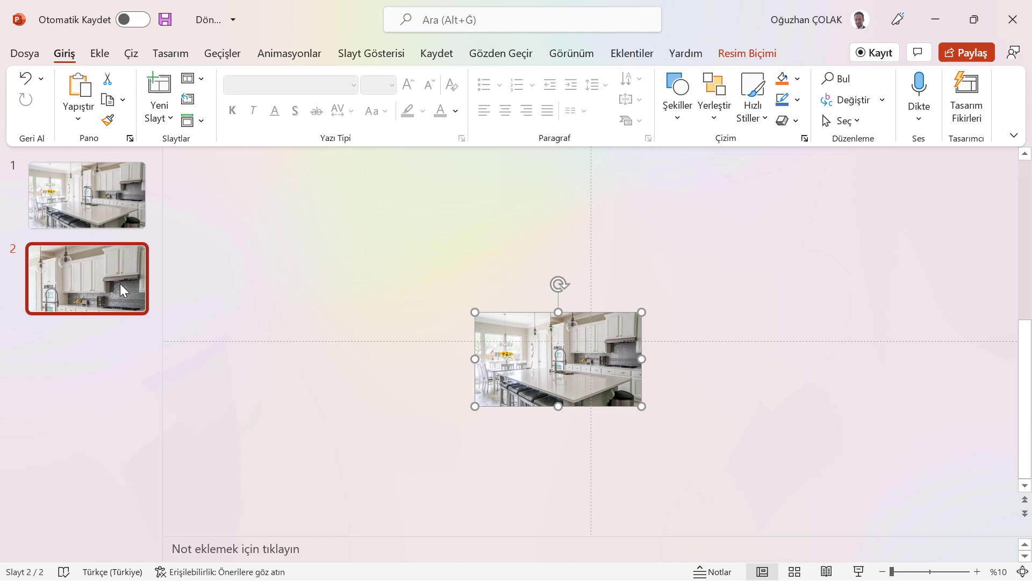
key("Return")
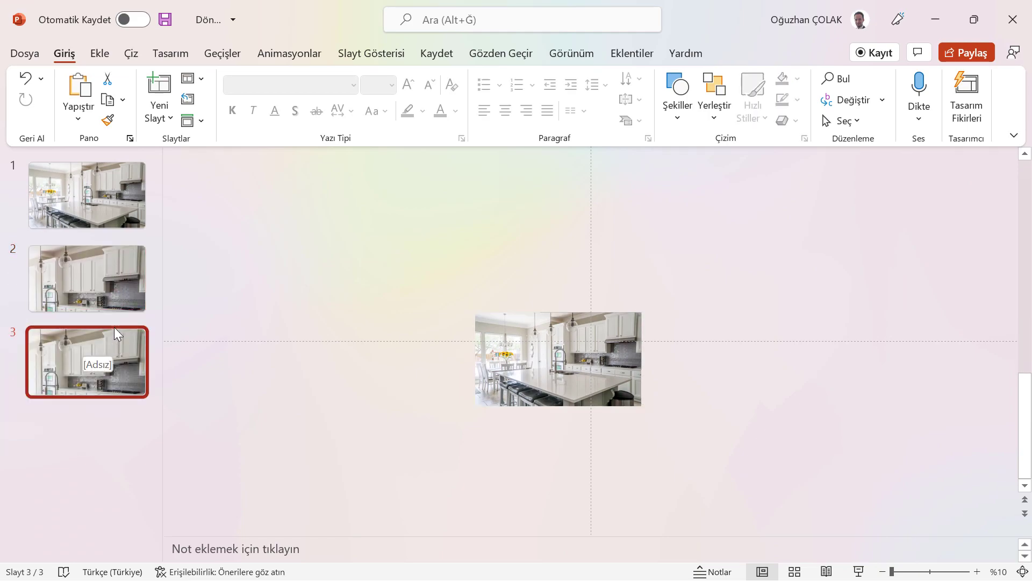
Shift the kitchen photo right on slides 2 and 3 to frame the window-side dining area
left_click(95, 276)
right_click(96, 275)
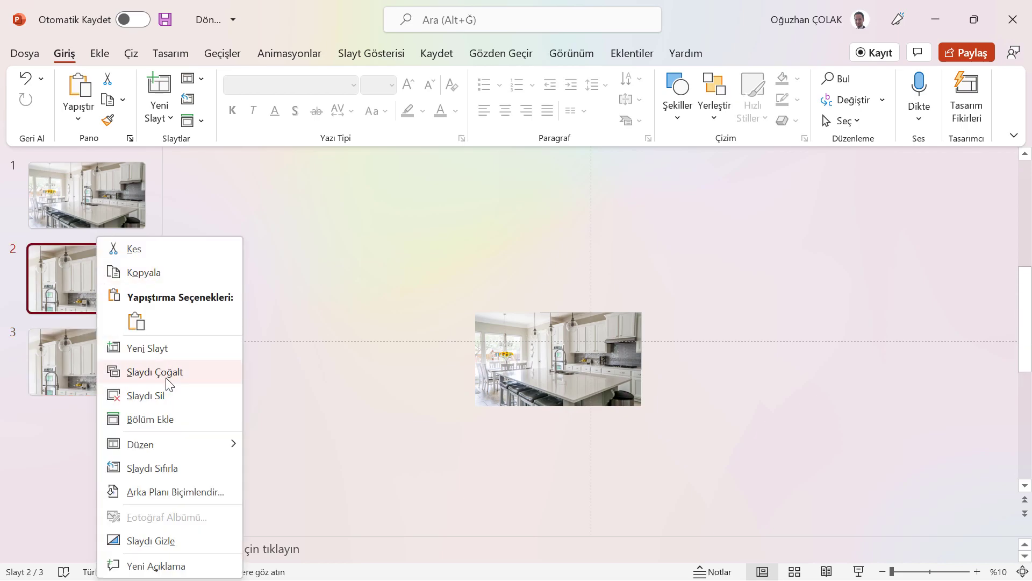
key("Escape")
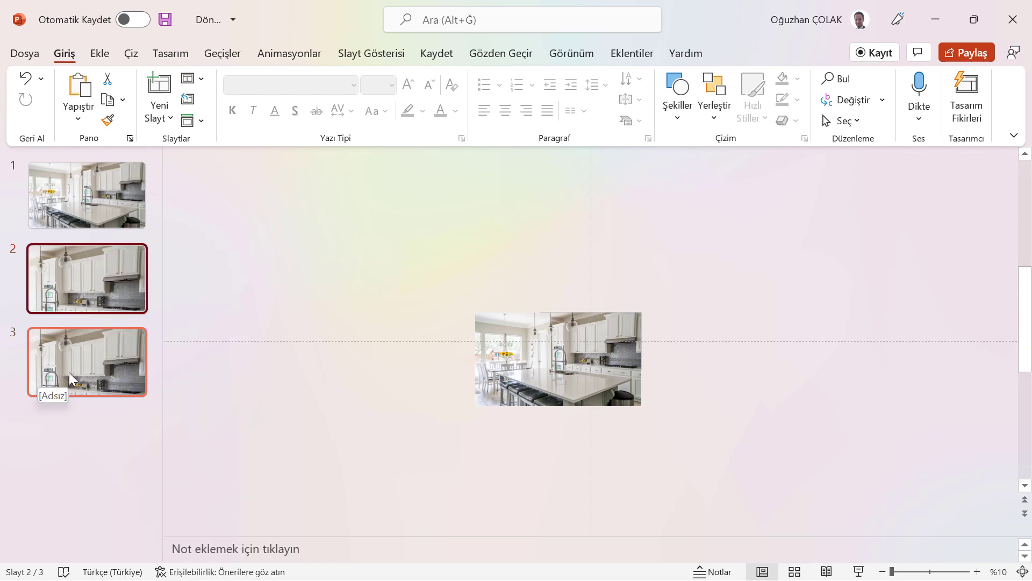
left_click(549, 365)
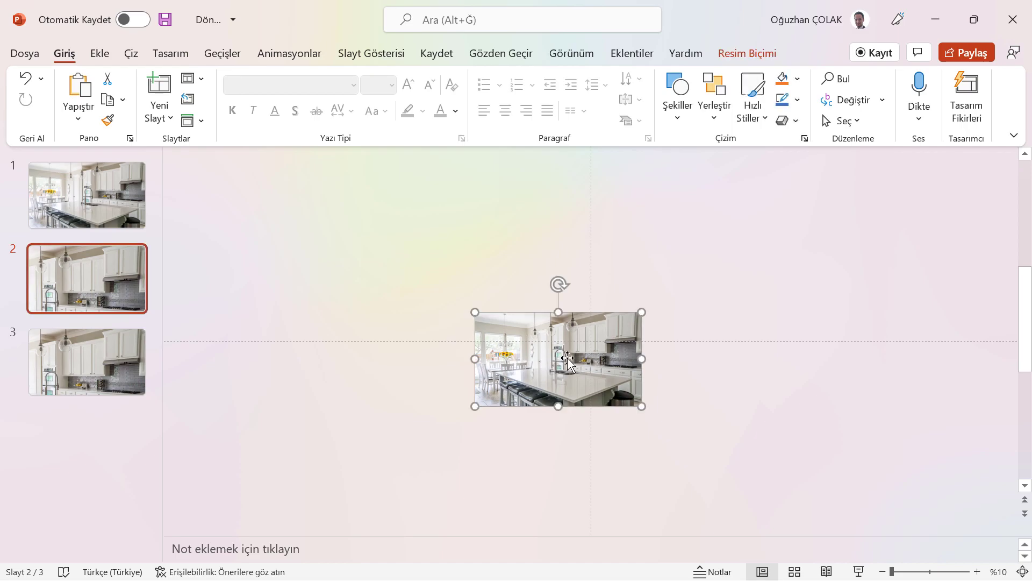
left_click_drag(546, 362, 634, 357)
left_click(108, 341)
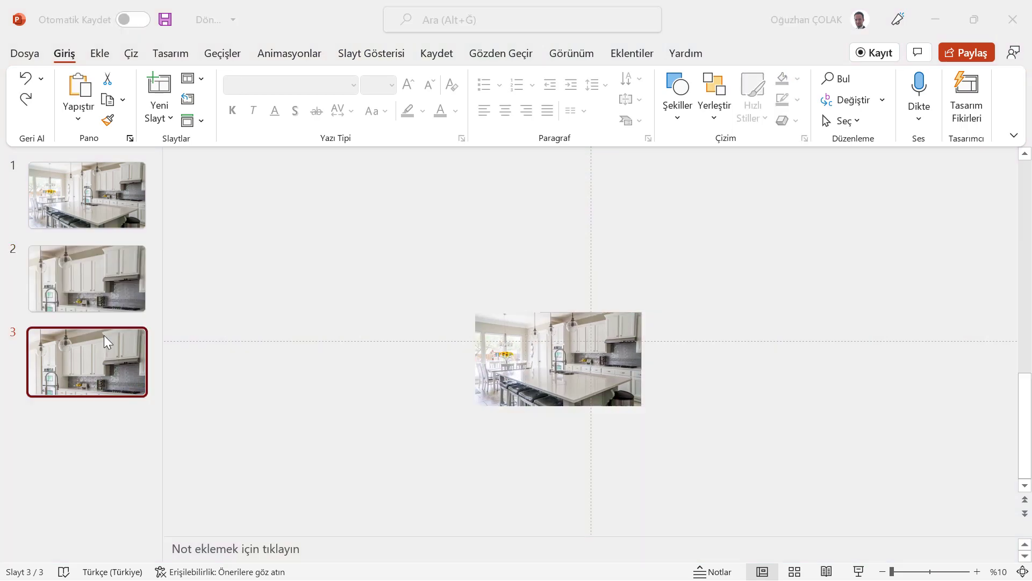
left_click(542, 366)
mouse_move(542, 366)
left_mouse_down()
mouse_move(598, 368)
mouse_move(588, 367)
mouse_move(625, 355)
left_mouse_up()
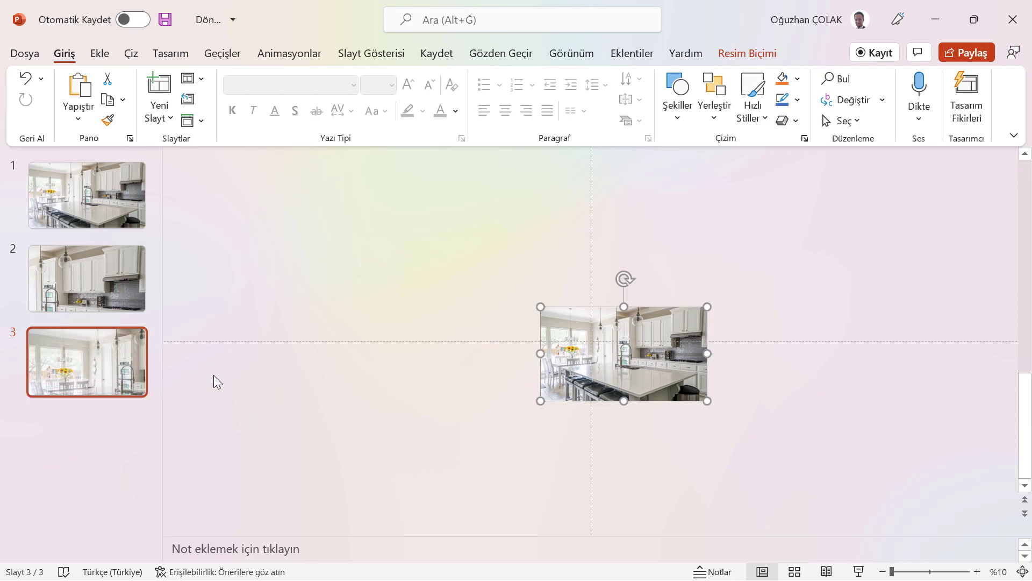
Duplicate slide 3 as slide 4 and reframe its photo on the kitchen island
right_click(86, 369)
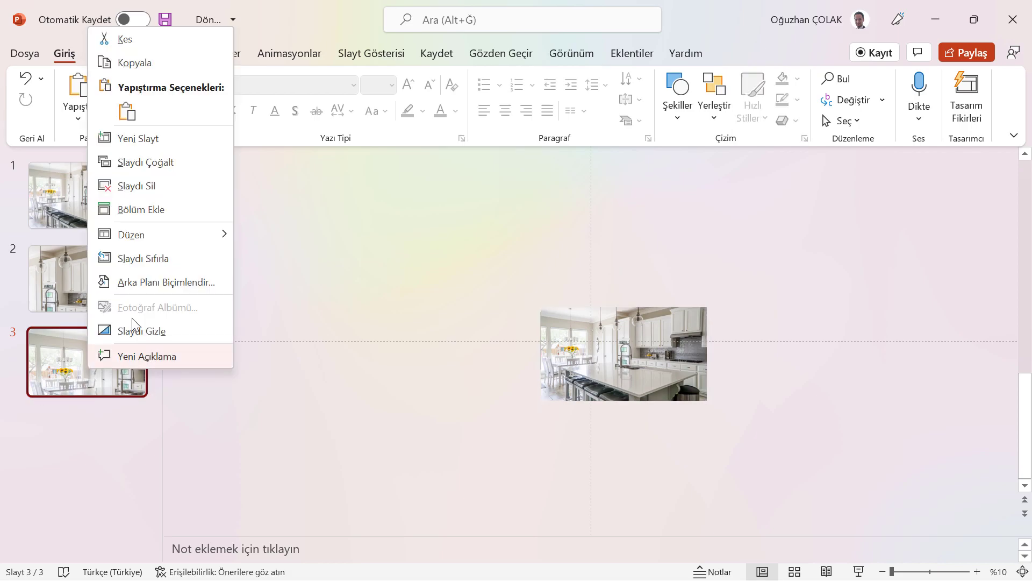
left_click(145, 163)
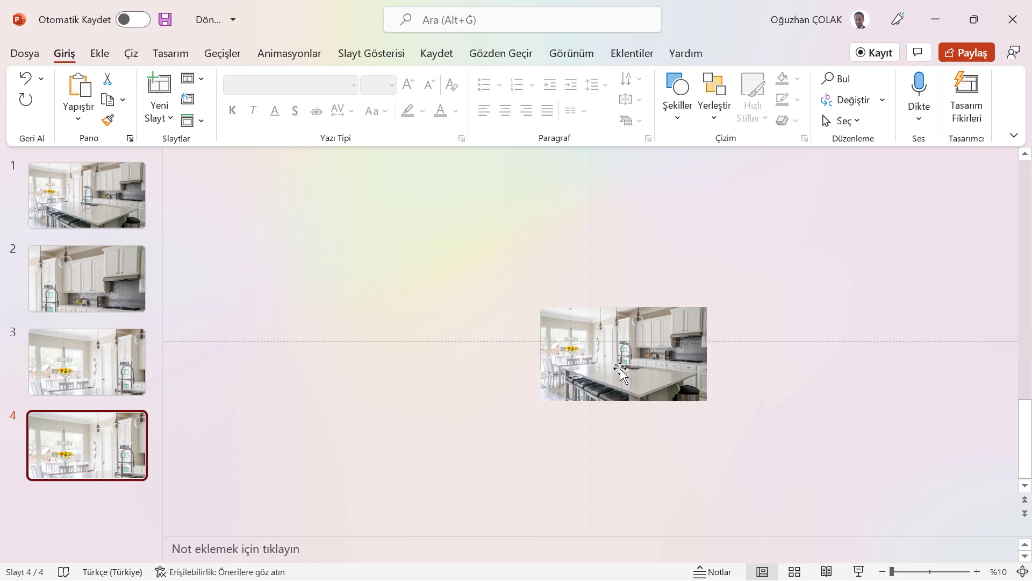
left_click_drag(620, 368, 556, 332)
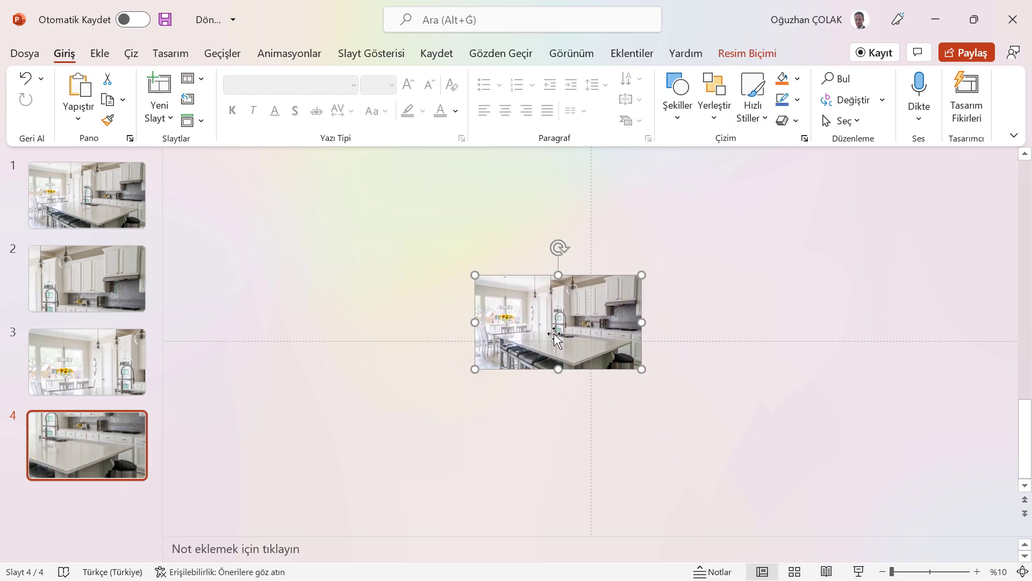
left_click_drag(475, 275, 491, 284)
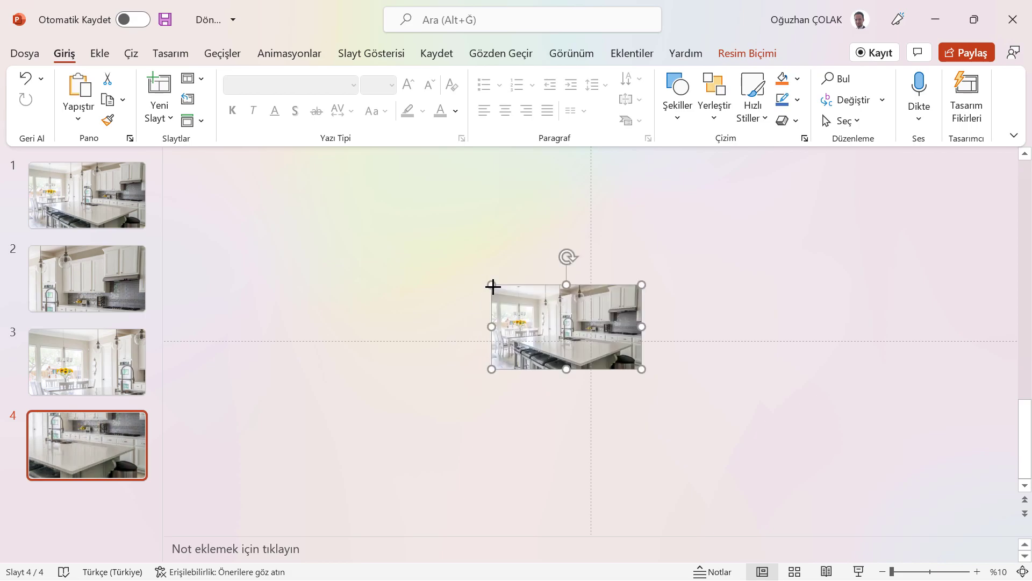
left_click(99, 196)
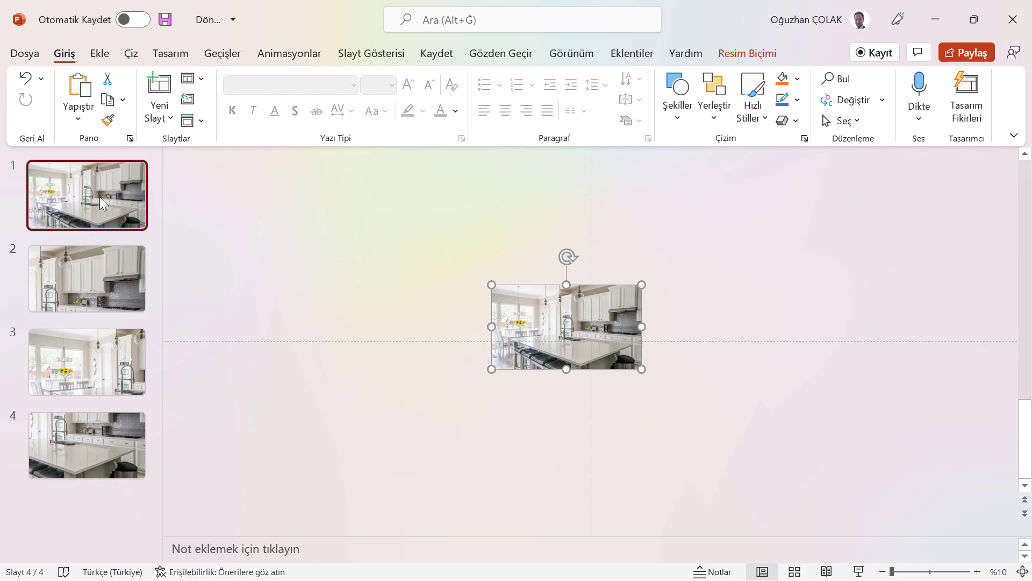
Copy slide 1 to the end as slide 5, then select slides 2 through 5 together
left_click_drag(99, 197, 86, 559)
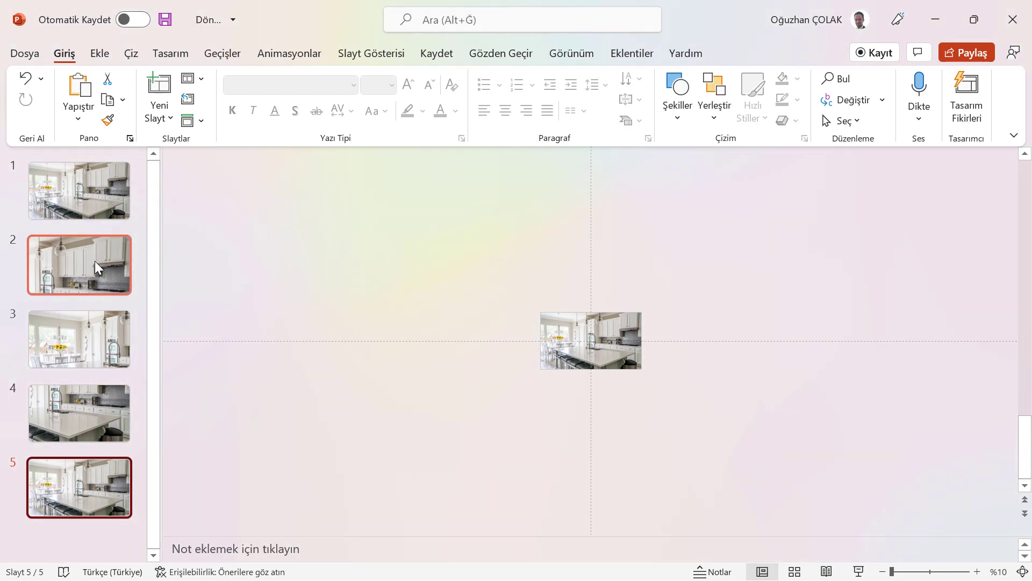
key("shift")
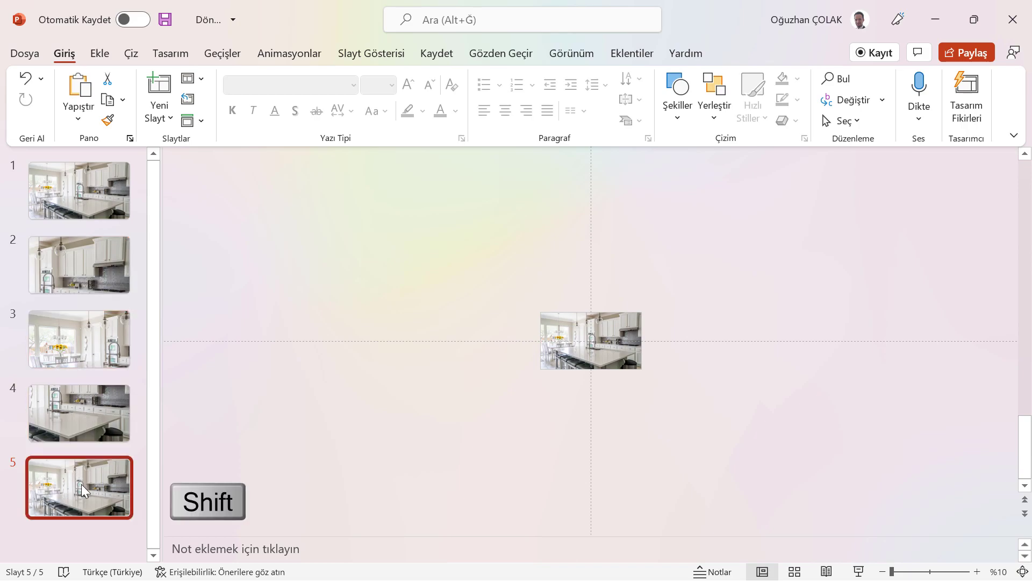
left_click(90, 286)
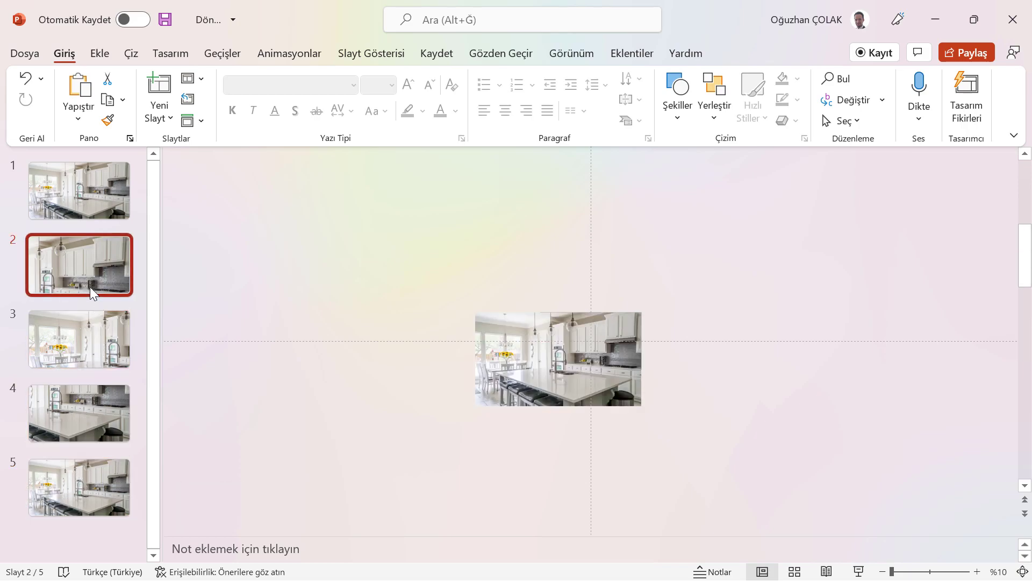
left_click(97, 472, "shift")
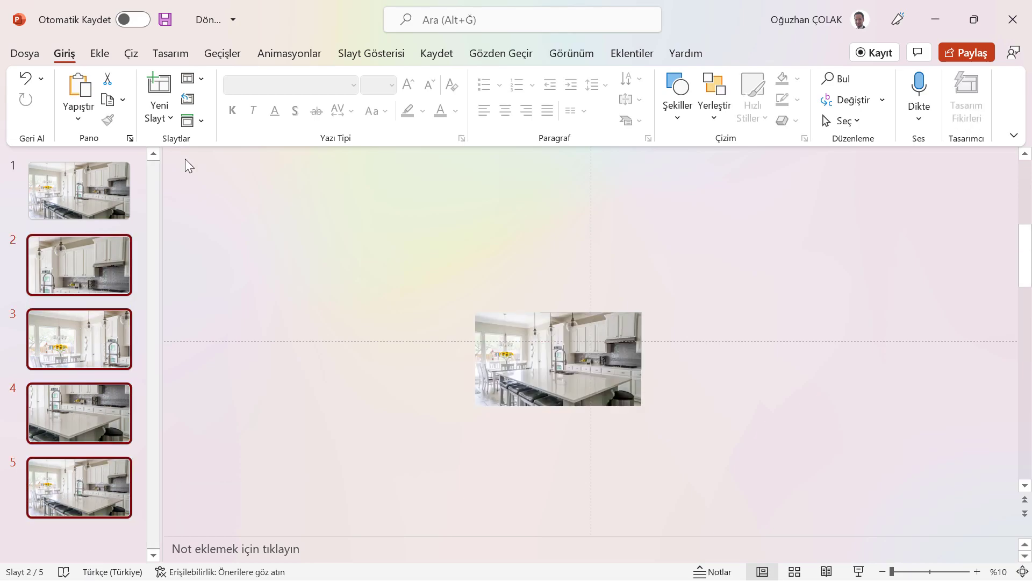
left_click(235, 53)
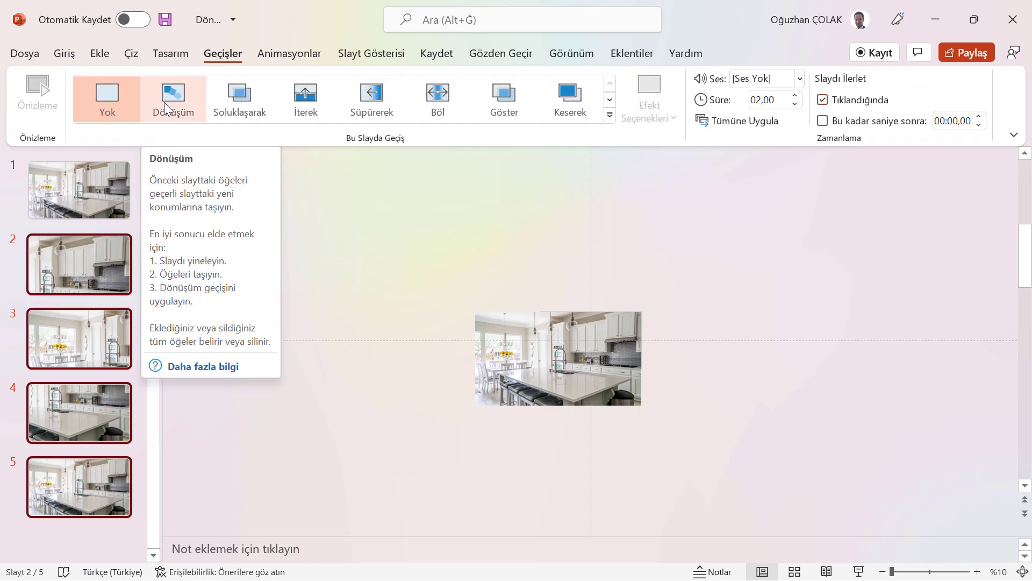
Apply the Dönüşüm (Morph) transition to slides 2–5 and play the show from slide 1
left_click(167, 107)
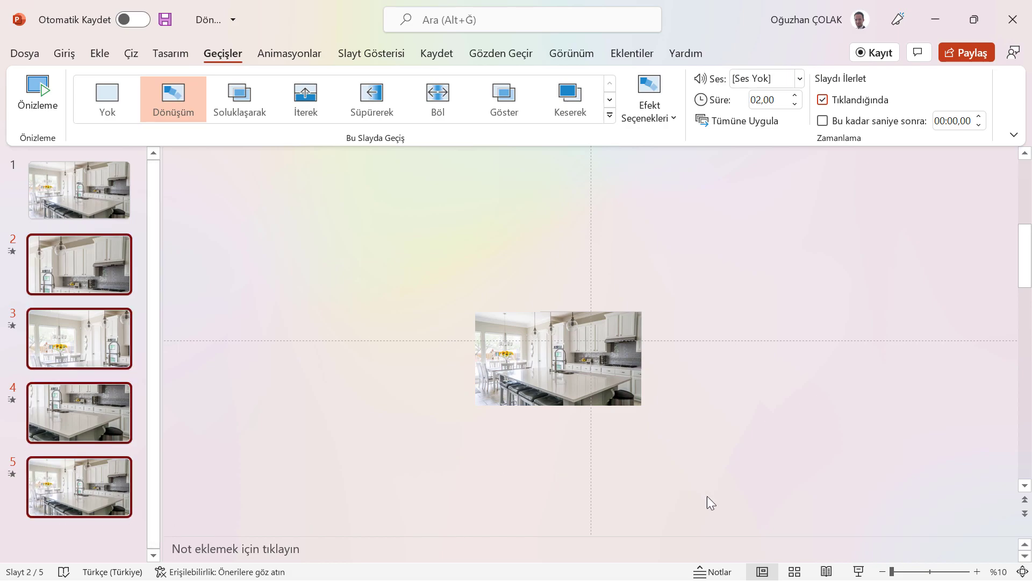
left_click(100, 180)
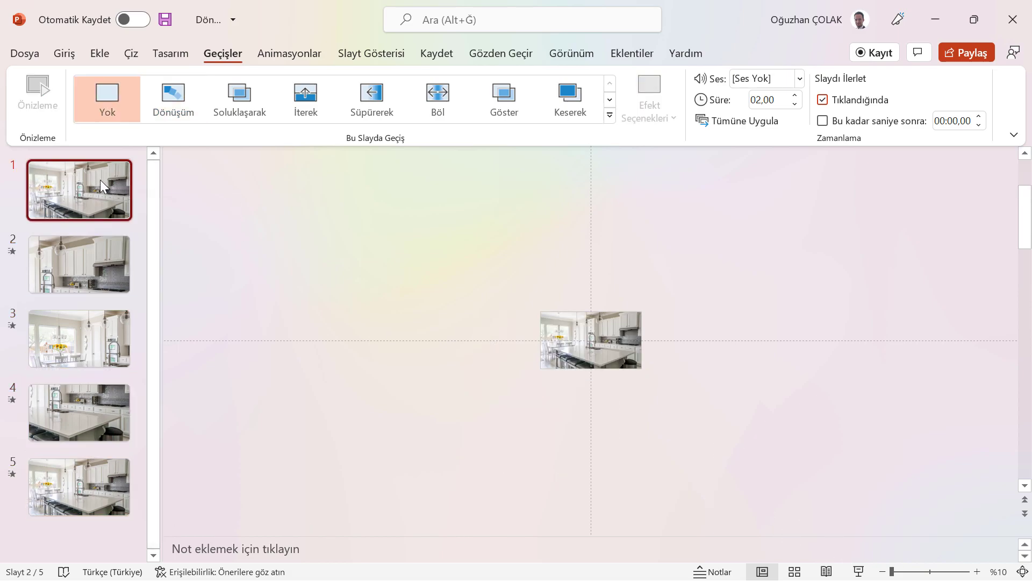
left_click(859, 571)
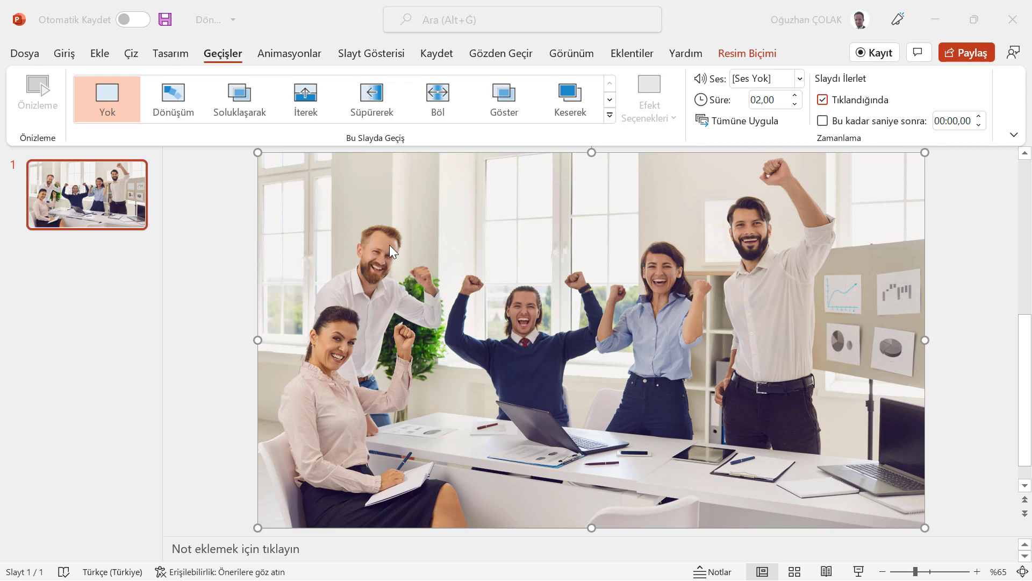
Paste and move a copy of the team photo, close Design Ideas, and check the Renk options
left_click(311, 236)
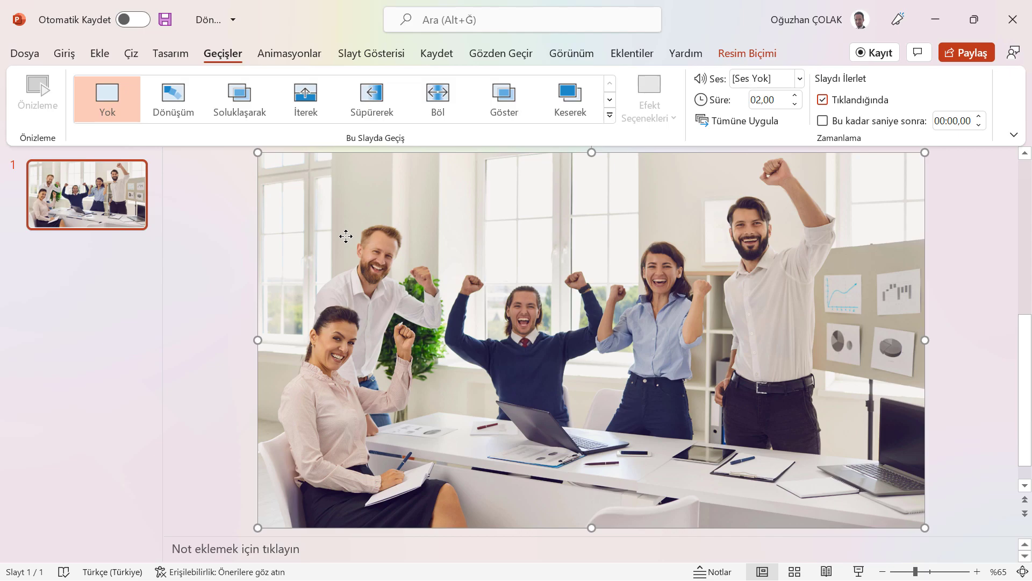
key("ctrl+v")
mouse_move(346, 236)
left_mouse_down()
mouse_move(367, 236)
mouse_move(357, 235)
left_mouse_up()
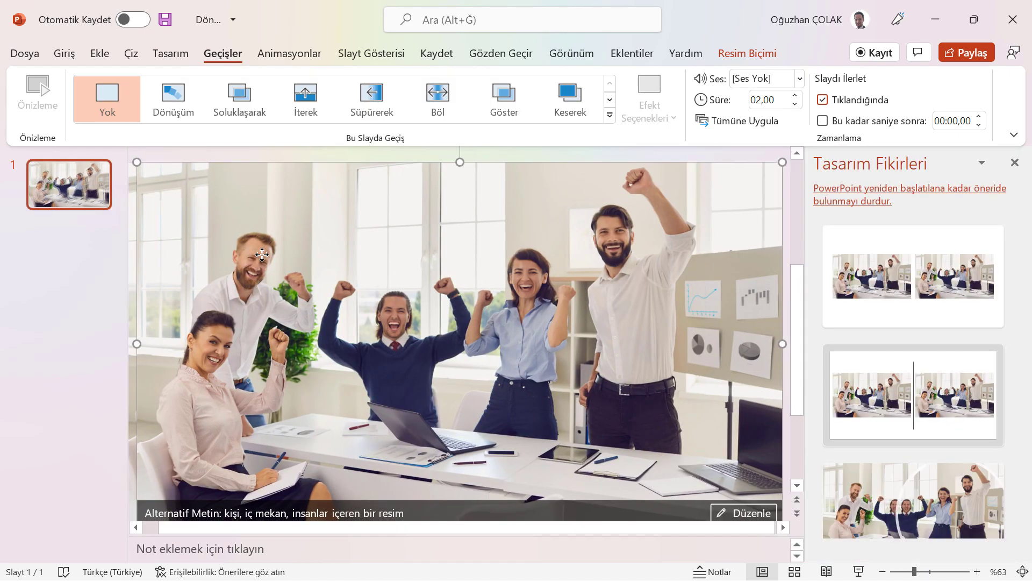
left_click(1015, 162)
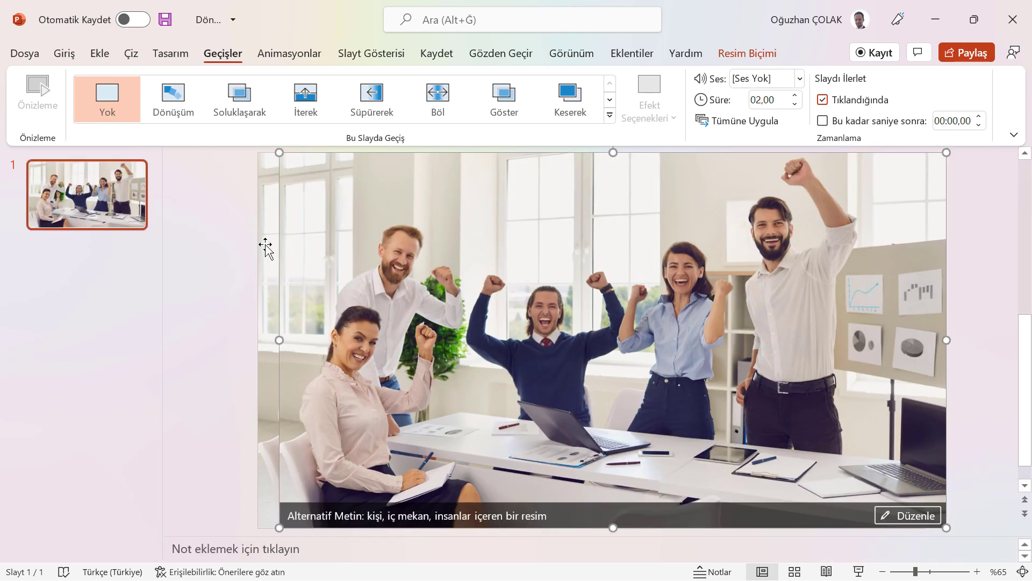
left_click(747, 54)
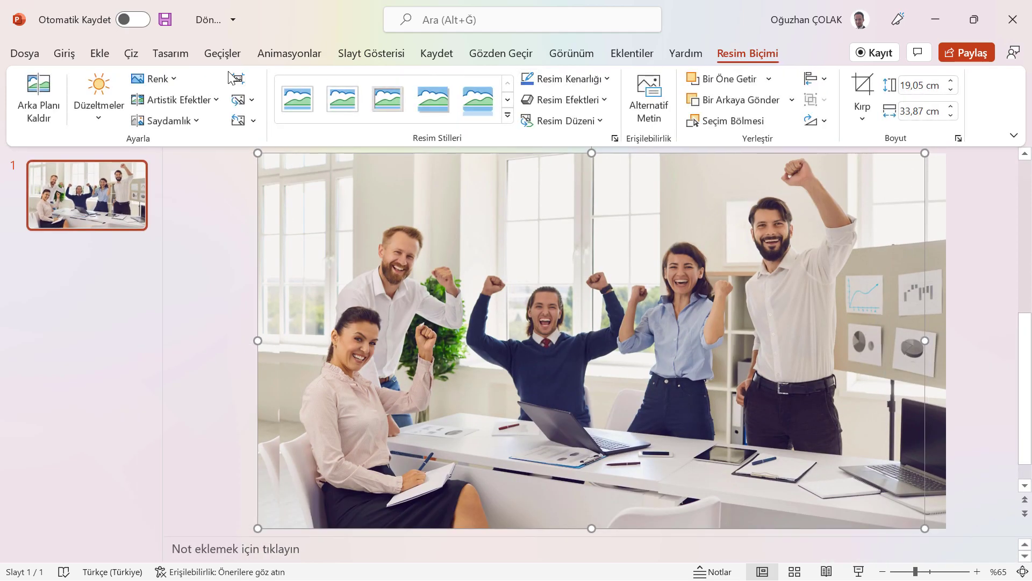
left_click(157, 81)
key("Escape")
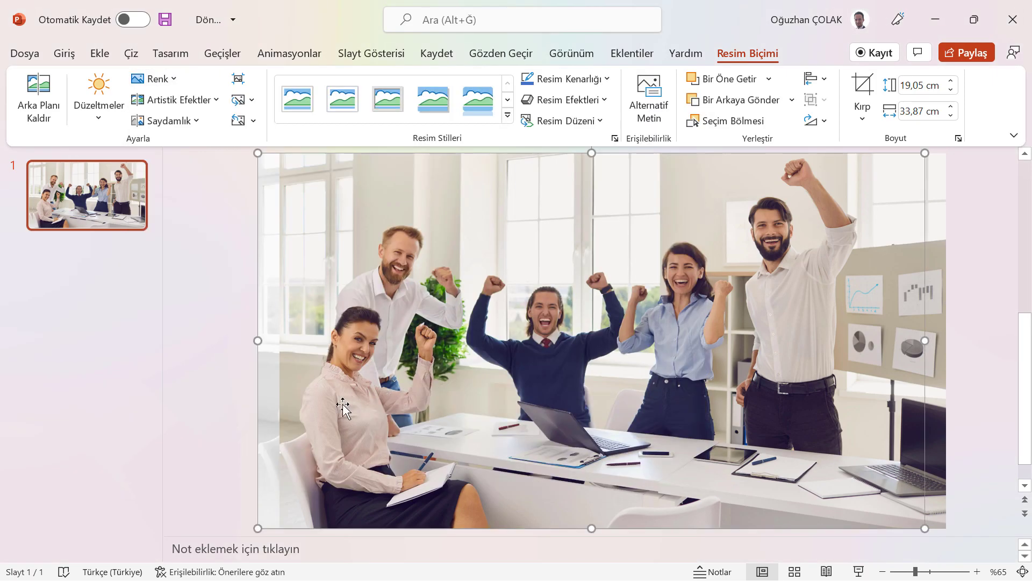
Shift the team photo so it fits within the slide edges
mouse_move(346, 358)
left_mouse_down()
mouse_move(569, 361)
mouse_move(323, 356)
left_mouse_up()
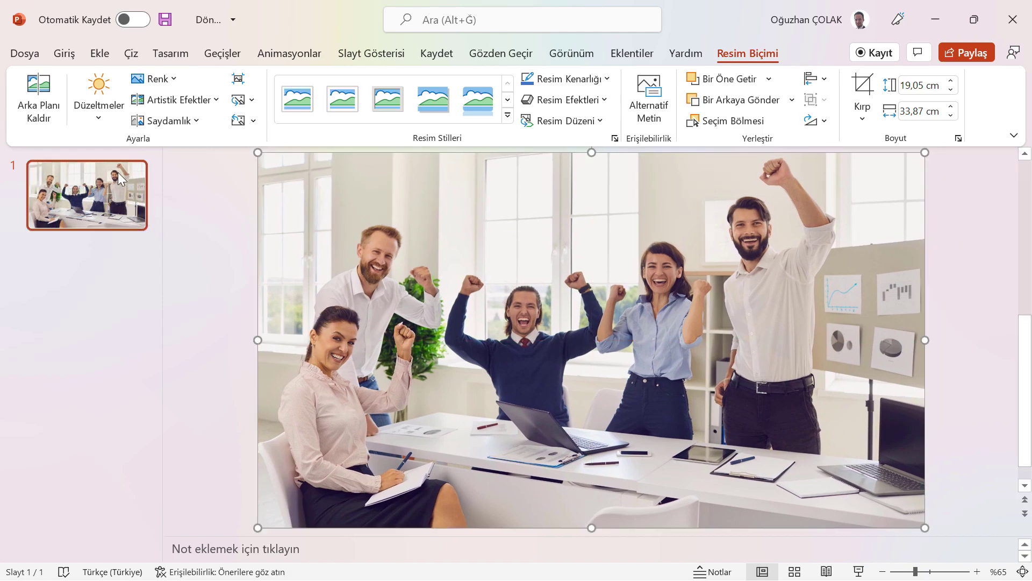
left_click(80, 203)
right_click(79, 195)
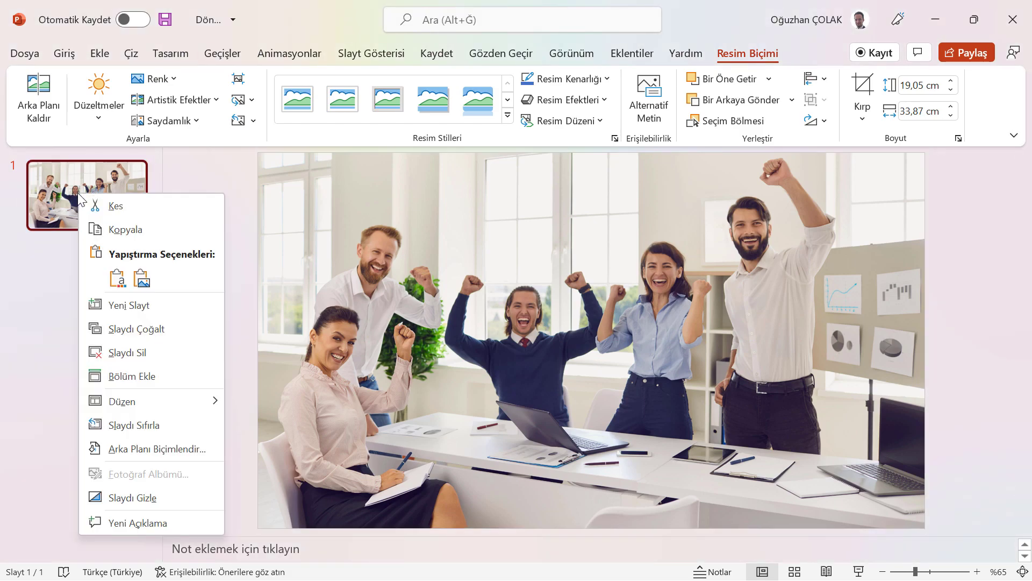
Duplicate the team-photo slide and enlarge slide 2's photo to 25,68 × 45,66 cm toward the upper right
left_click(110, 327)
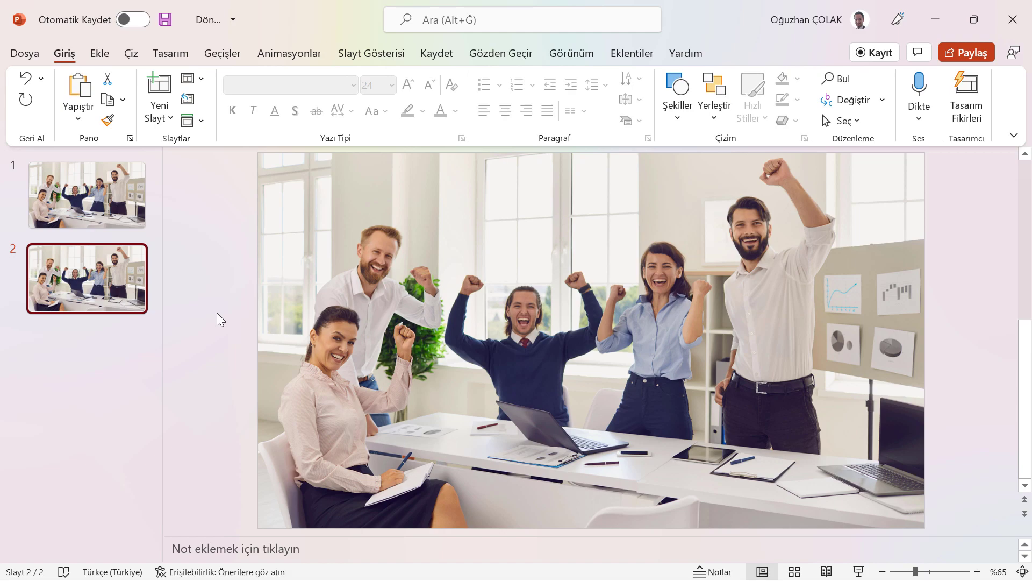
scroll(217, 312, "down", 4, "ctrl")
scroll(218, 312, "down", 1, "ctrl")
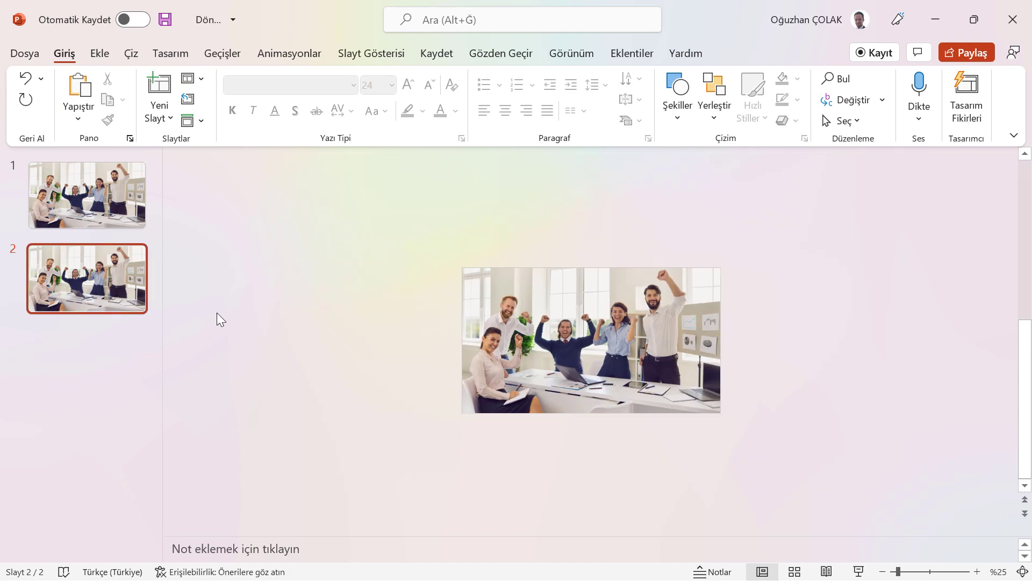
left_click_drag(381, 203, 834, 444)
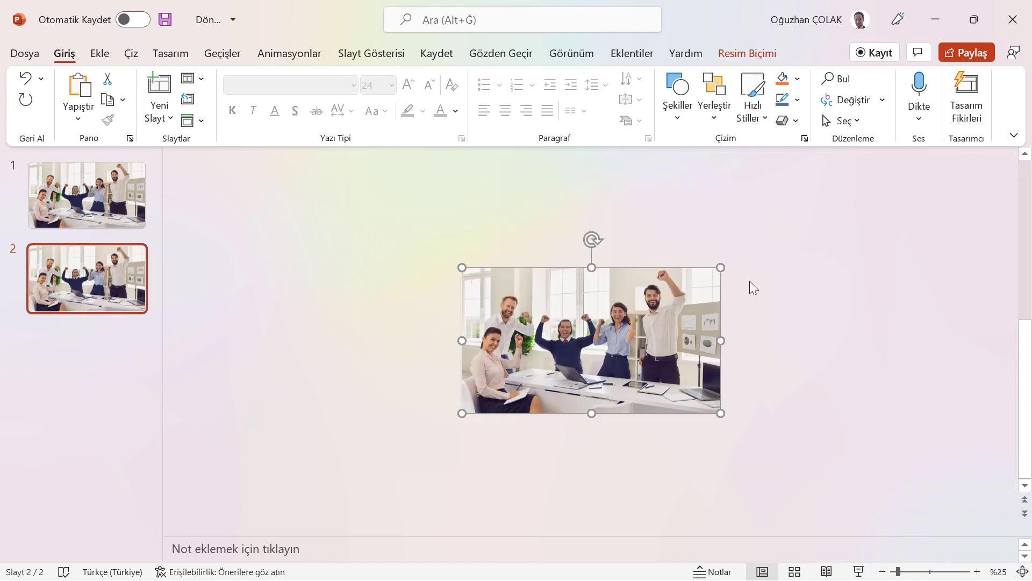
left_click_drag(721, 267, 806, 219)
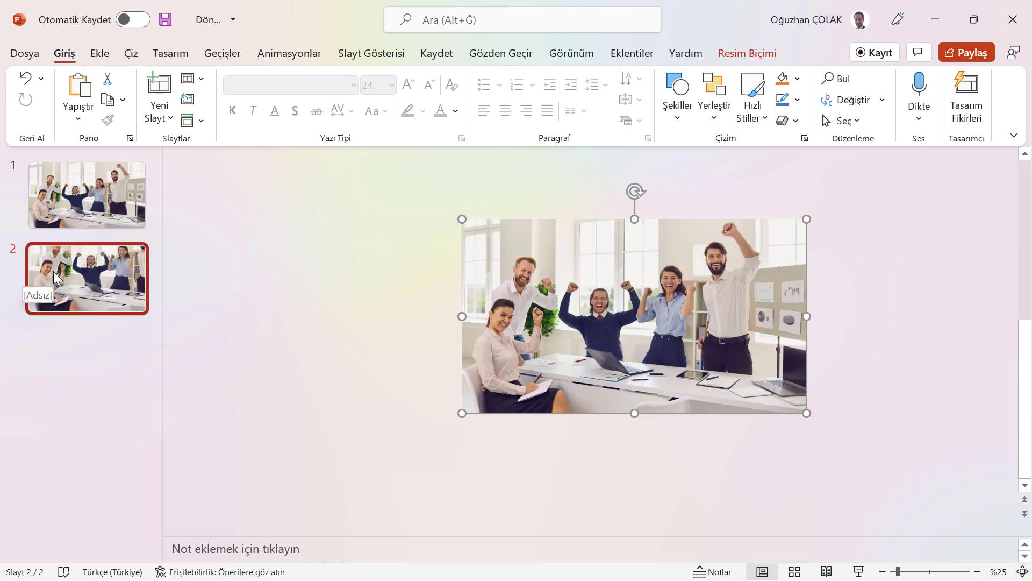
left_click_drag(806, 219, 810, 217)
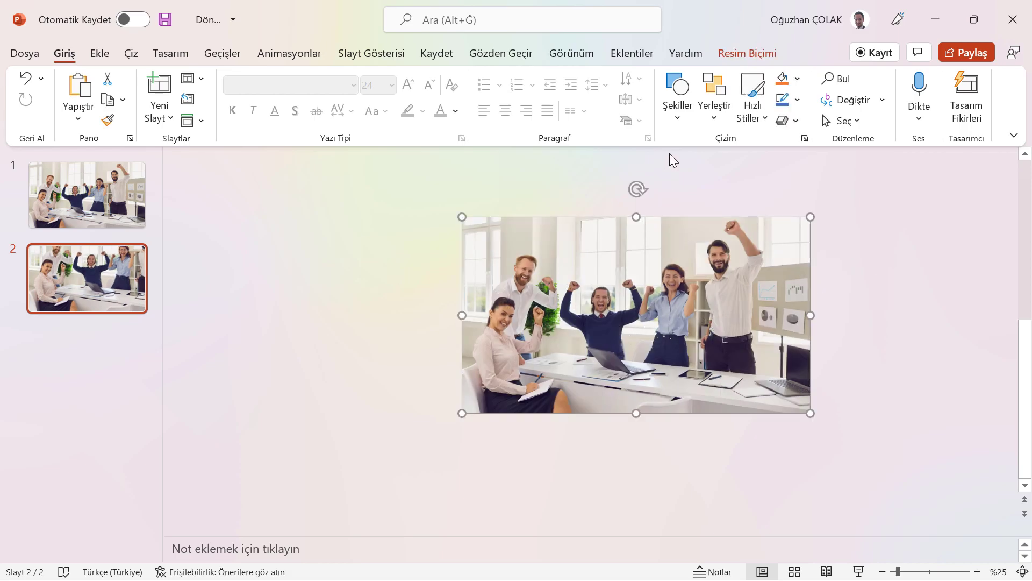
left_click(748, 52)
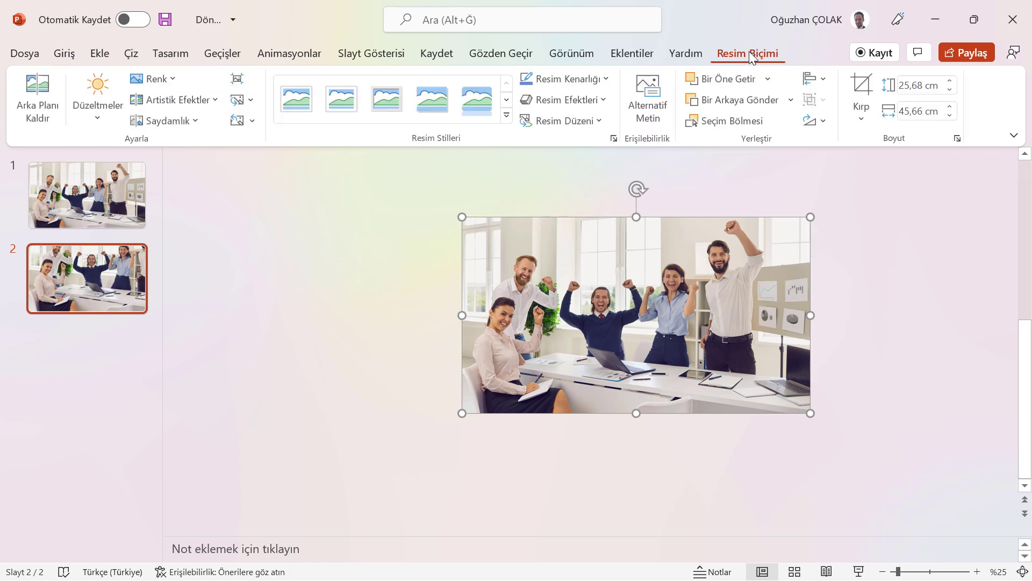
Crop the slide 2 photo to an Oval shape via Şekle Göre Kırp
left_click(861, 119)
mouse_move(843, 251)
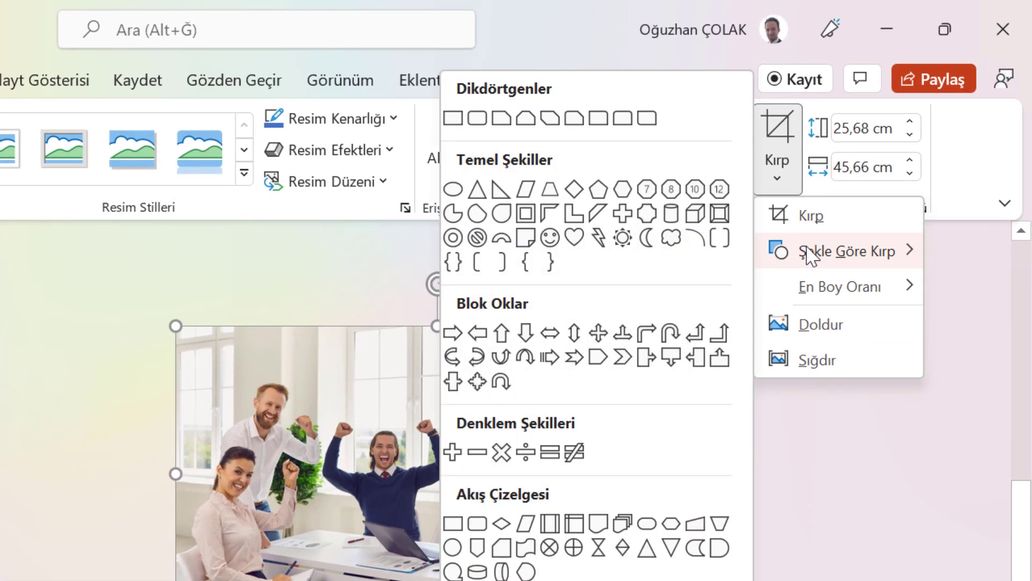
left_click(453, 188)
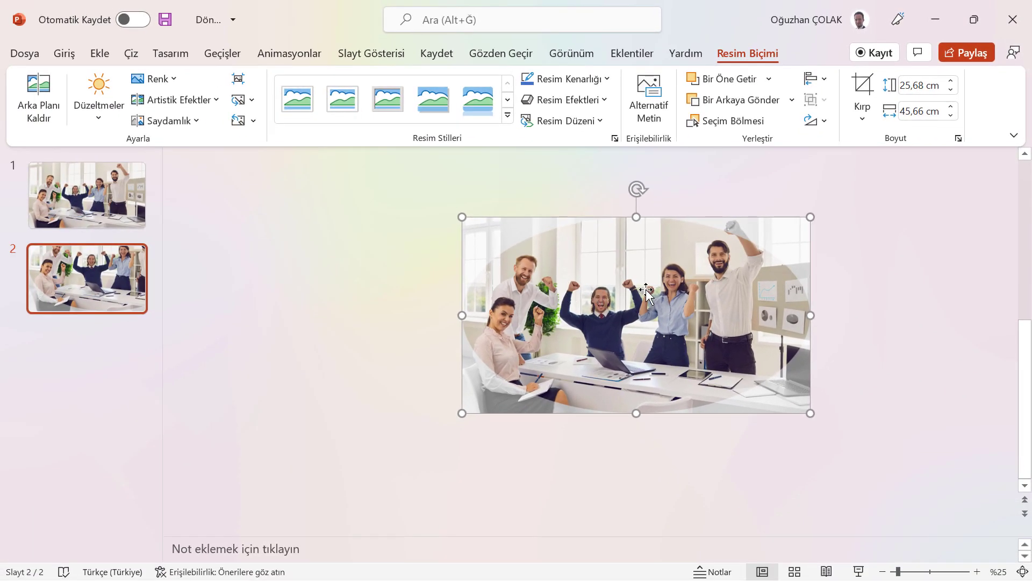
left_click_drag(638, 290, 557, 278)
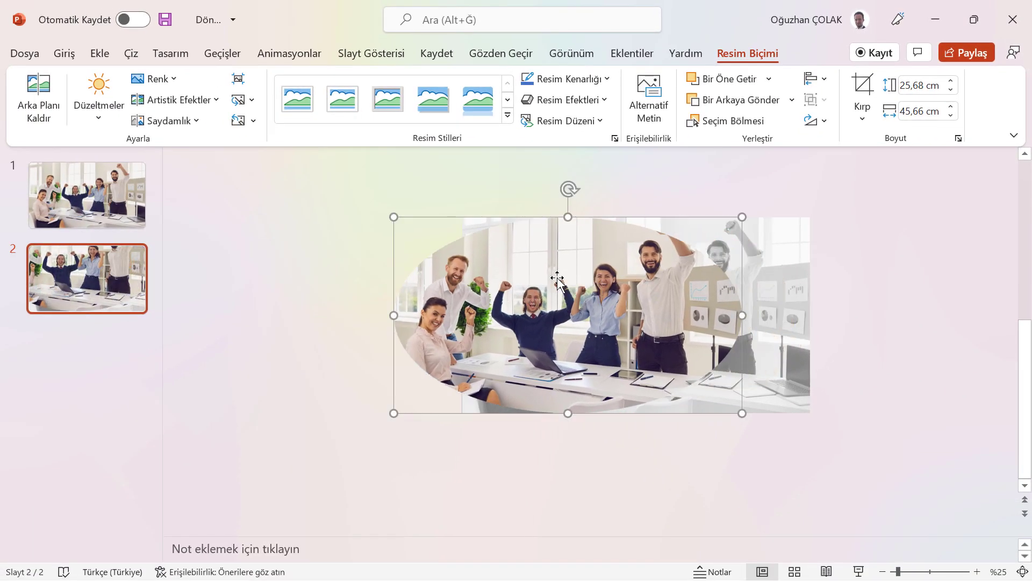
key("ctrl+z")
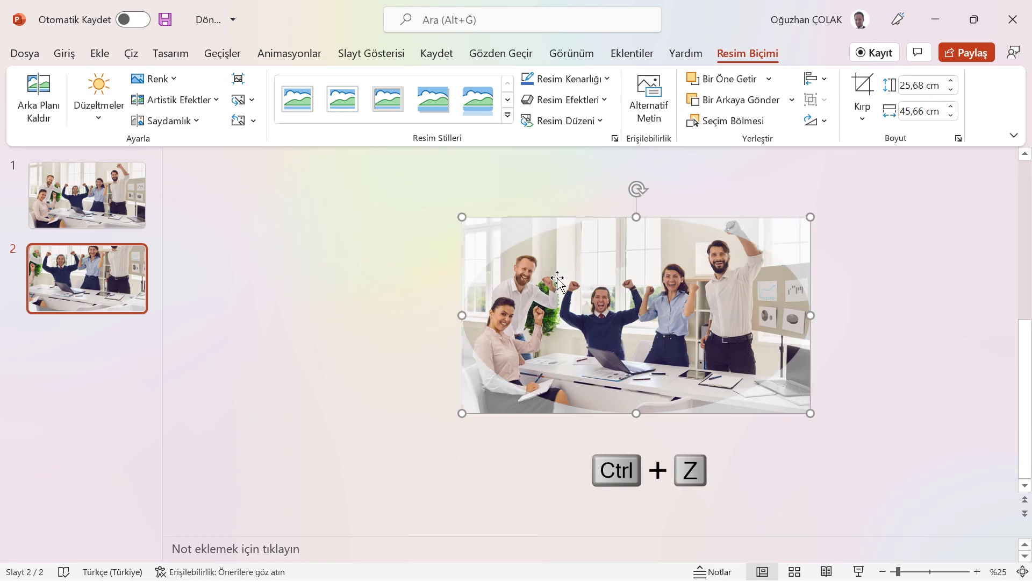
left_click(886, 240)
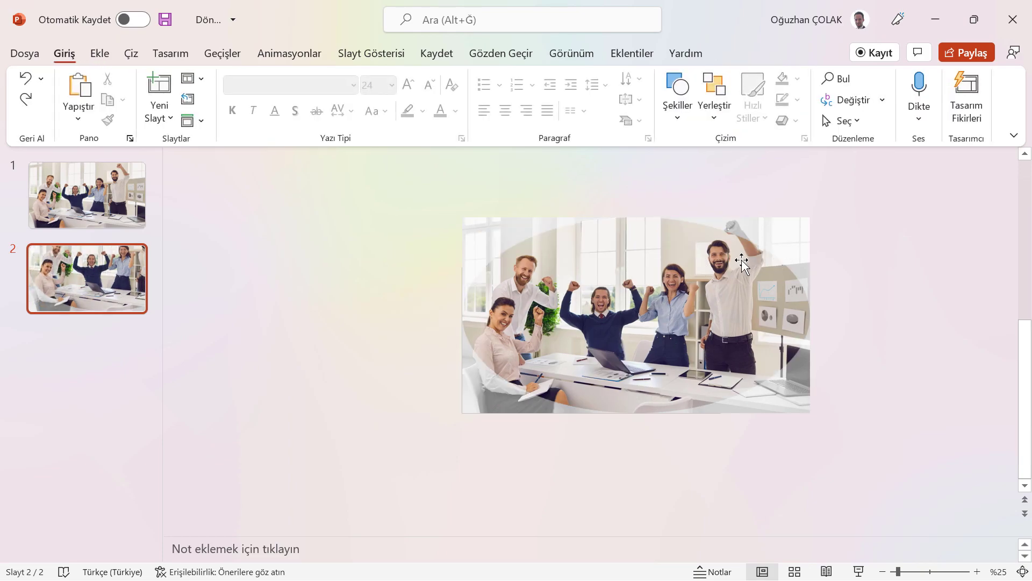
left_click(745, 265)
Pull the crop's right and top edges in to a 16,93 × 14,53 cm circle around the seated woman
left_click(861, 86)
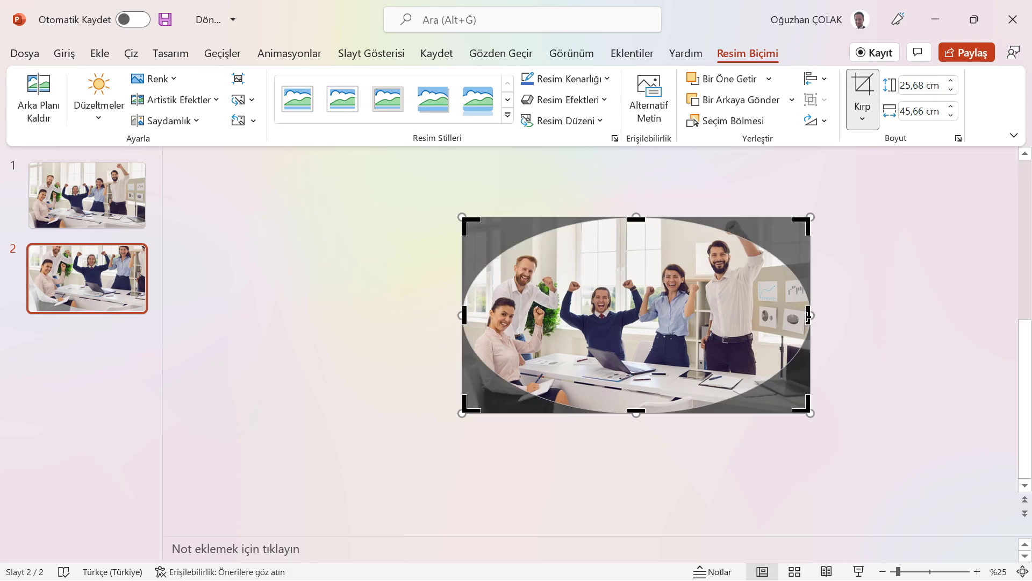
left_click_drag(802, 316, 572, 324)
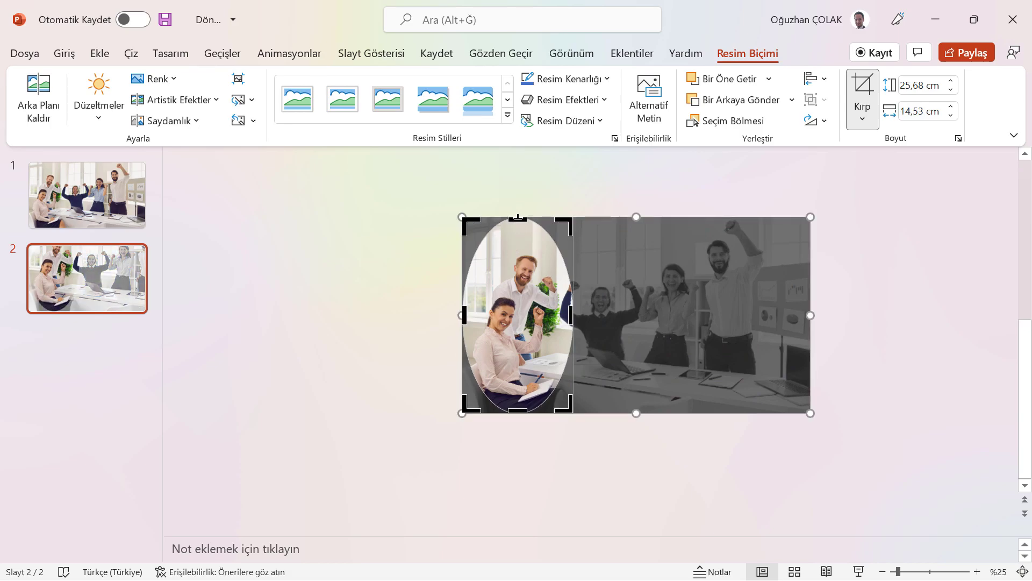
left_click_drag(518, 216, 508, 285)
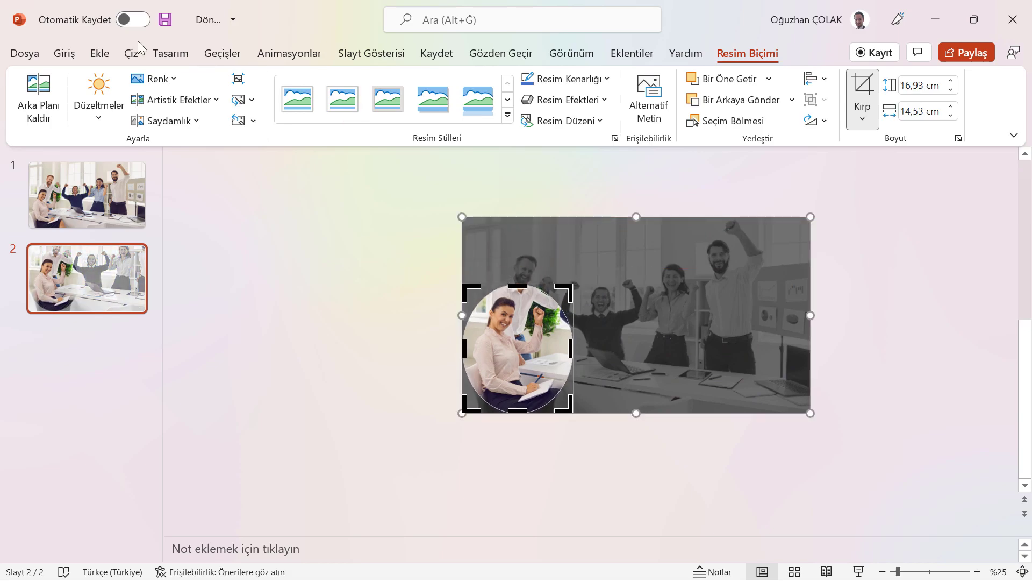
left_click(99, 52)
Add a text box on the photo with the woman's name and the title Satış Direktörü
left_click(702, 97)
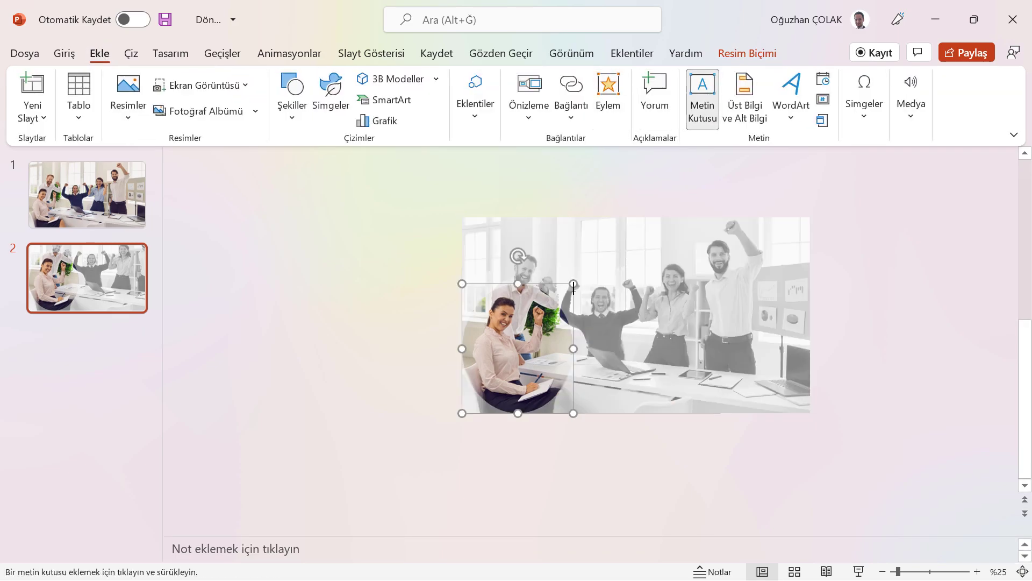
left_click(545, 310)
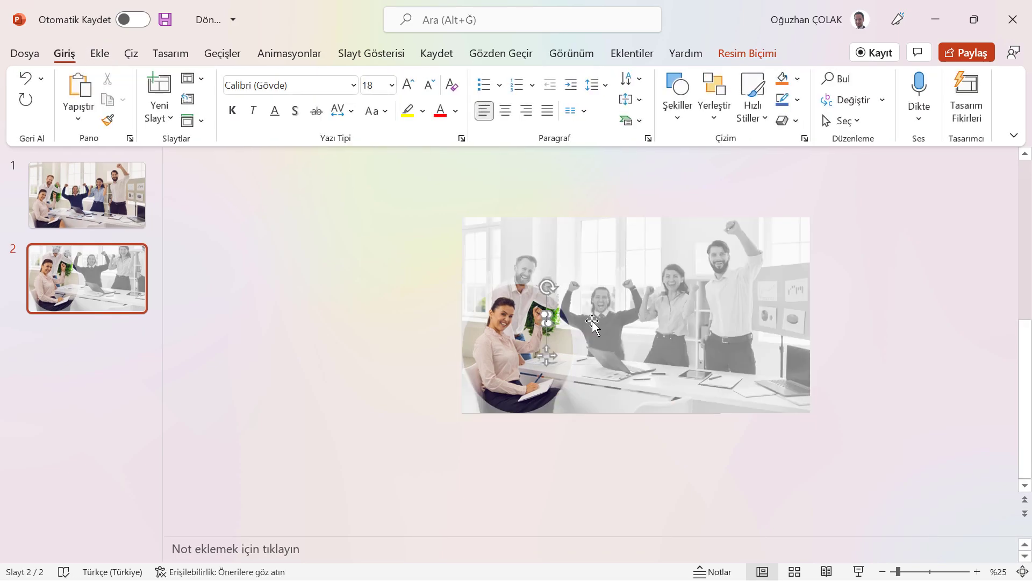
type("Oğuzhan")
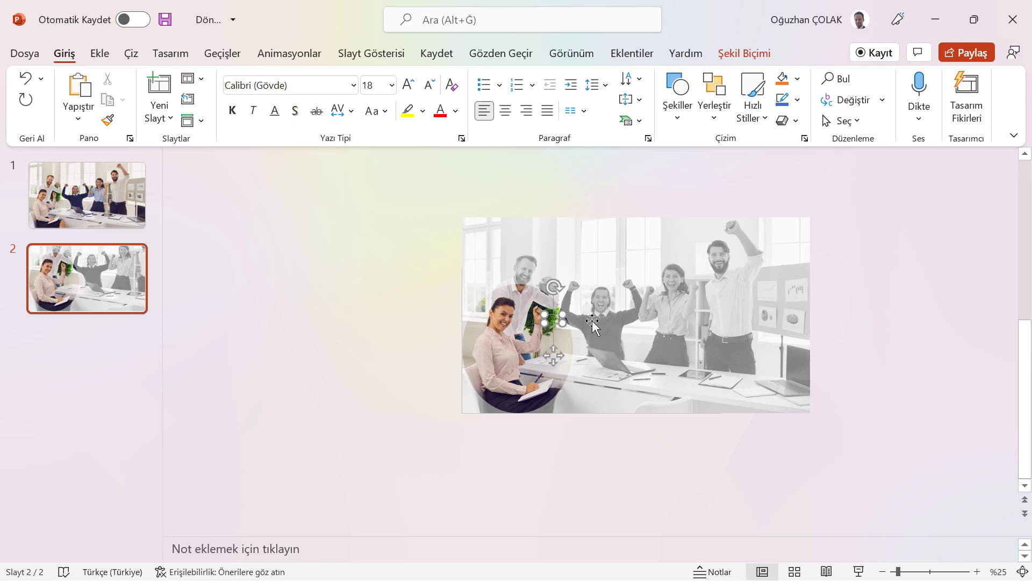
type(" Çolak")
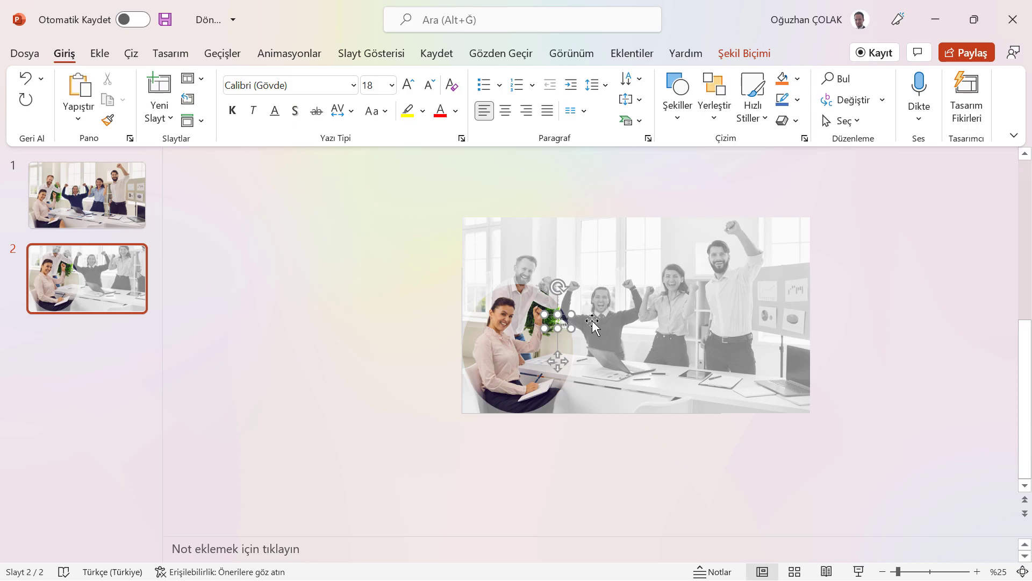
type("örü")
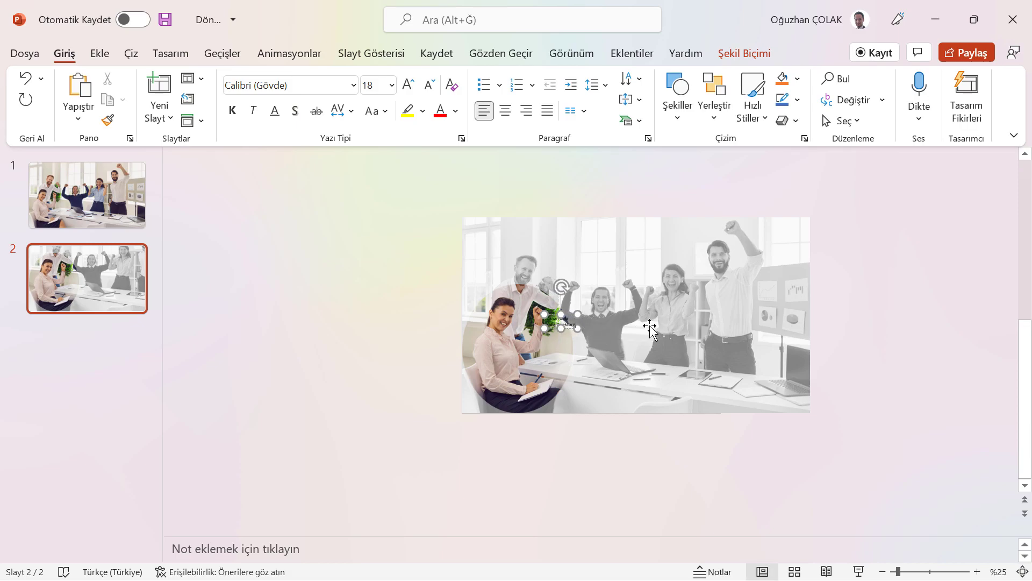
left_click(643, 323)
scroll(599, 328, "up", 1)
scroll(589, 328, "up", 3)
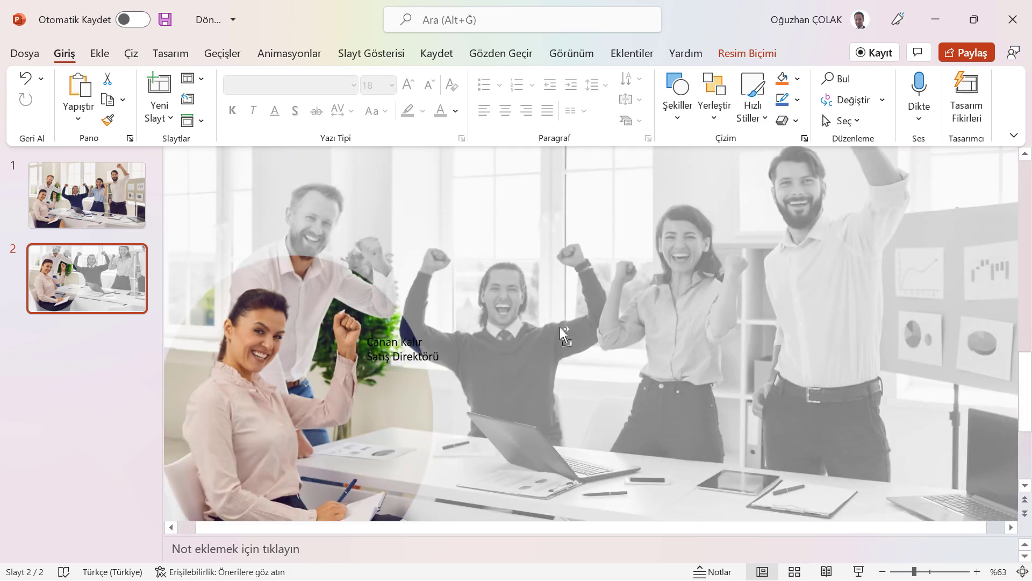
Make the caption bold 24 pt and place it beside the seated woman's circle
left_click(400, 339)
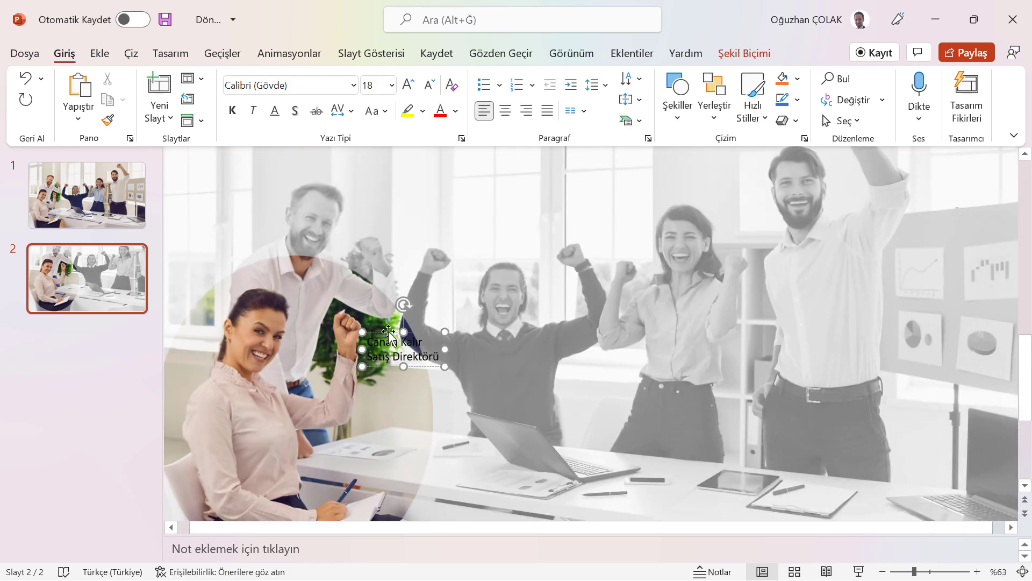
left_click(233, 111)
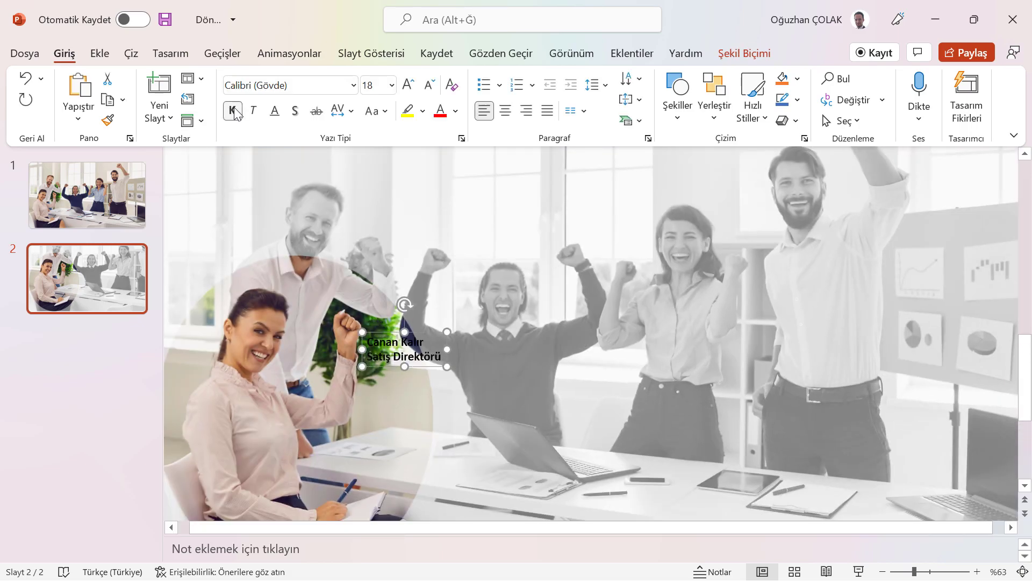
left_click(408, 84)
left_click(408, 84)
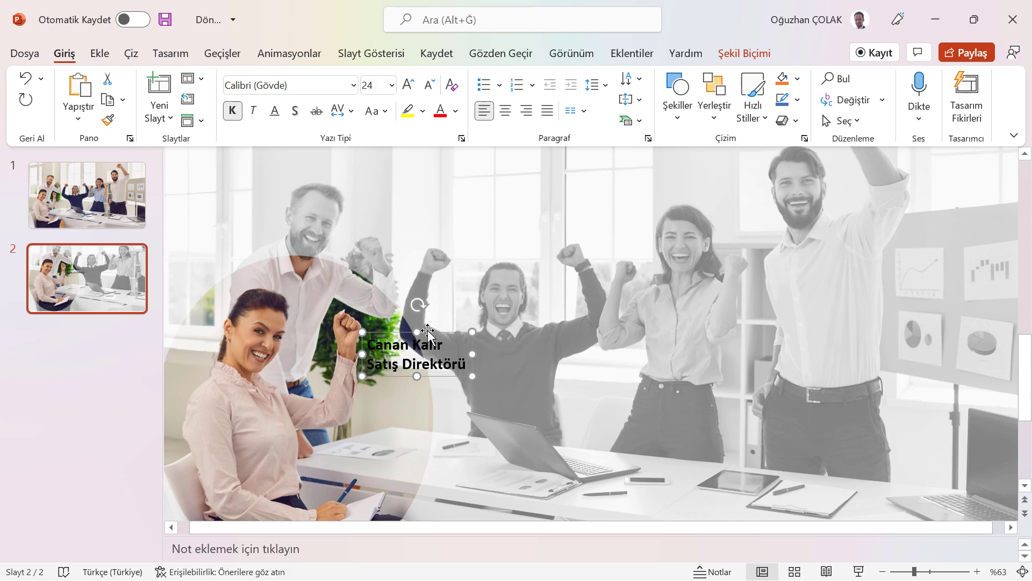
left_click_drag(428, 330, 385, 447)
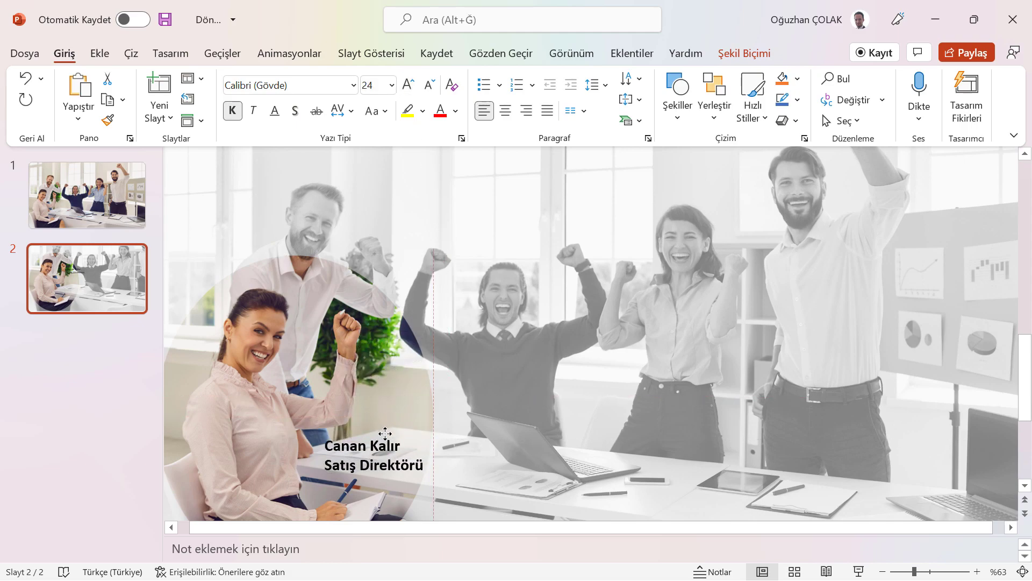
left_click_drag(385, 448, 389, 436)
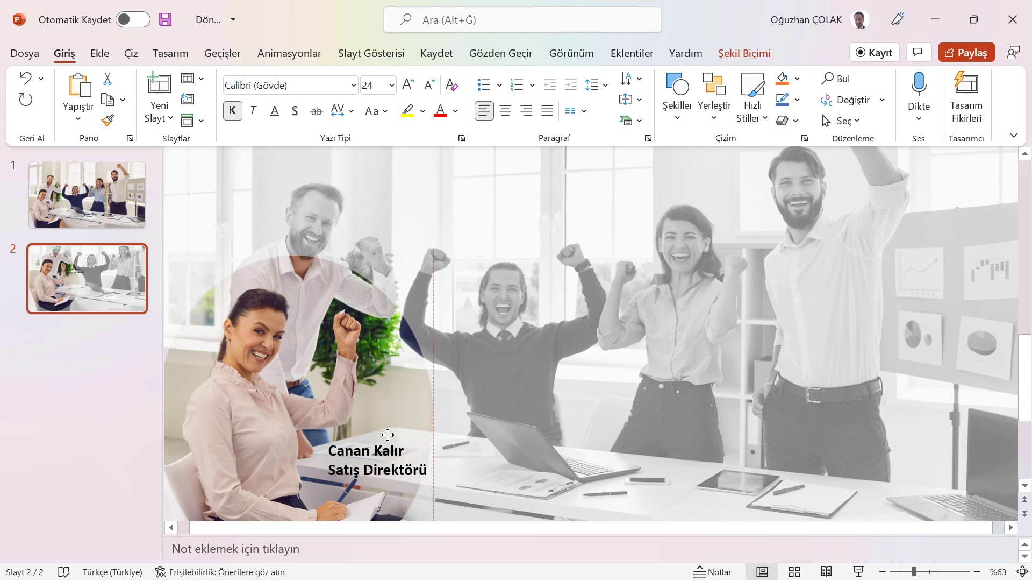
scroll(623, 323, "down", 1, "ctrl")
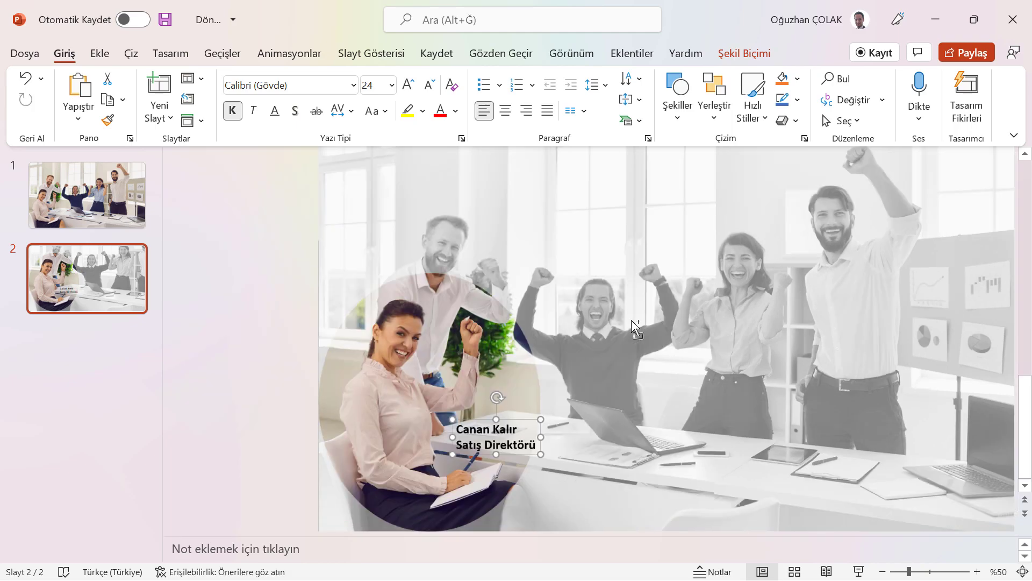
scroll(526, 327, "down", 1, "ctrl")
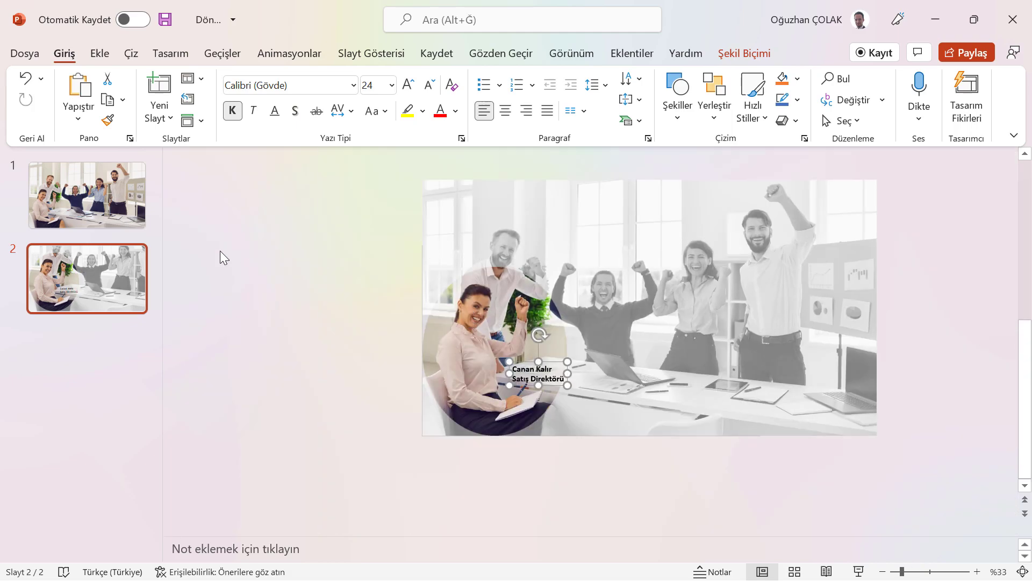
left_click(89, 278)
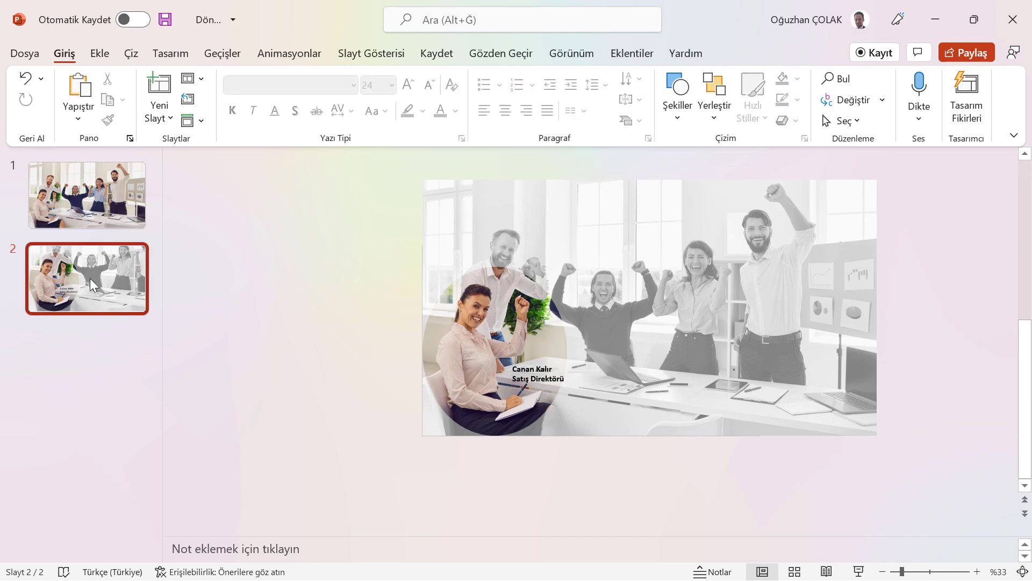
Duplicate slide 1 and move the copy to position 3
right_click(103, 202)
left_click(144, 329)
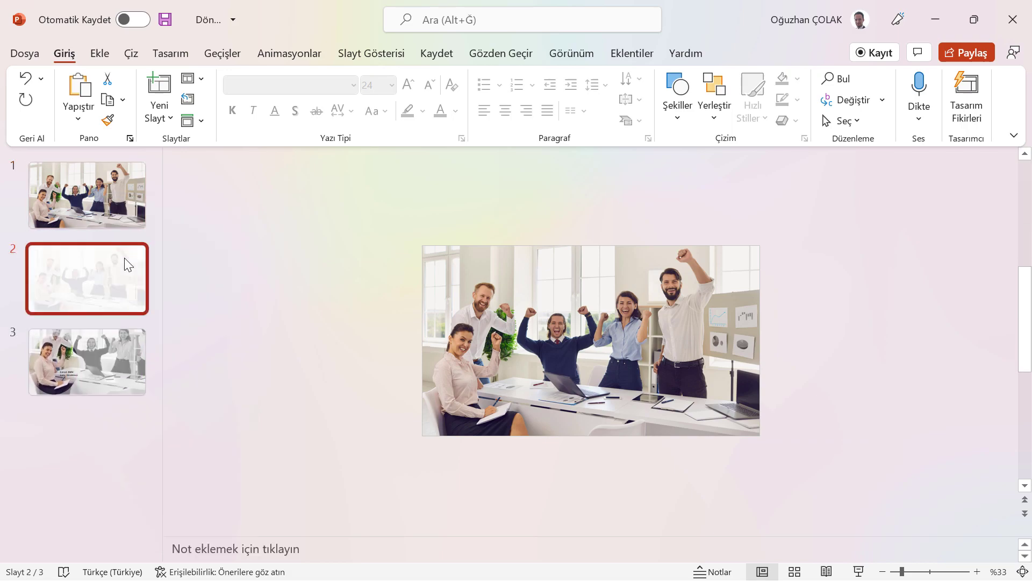
left_click_drag(128, 264, 103, 383)
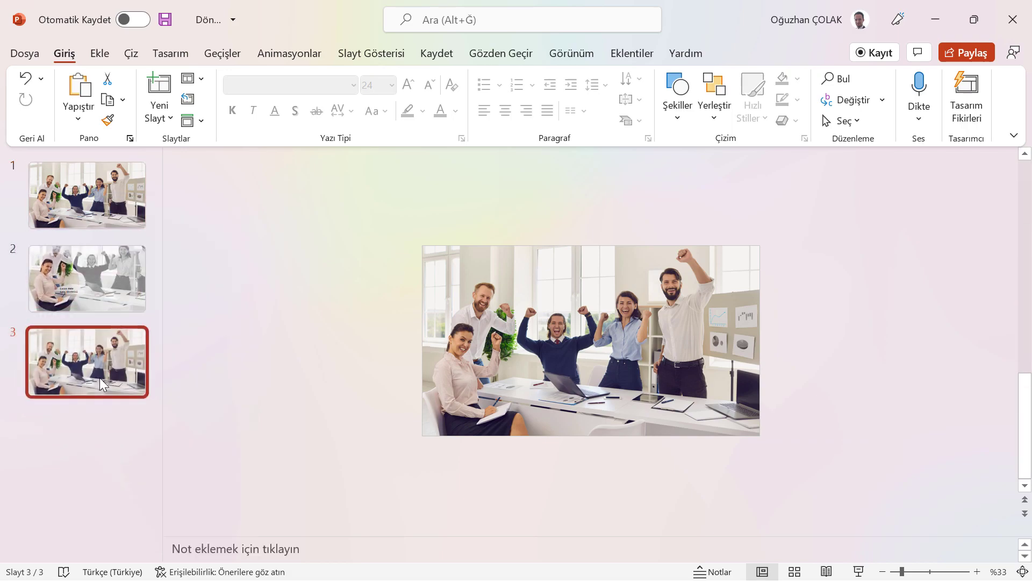
Enlarge the slide 3 team photo to about 26,02 × 46,26 cm so it fills the slide
mouse_move(344, 179)
left_mouse_down()
mouse_move(774, 371)
mouse_move(865, 482)
left_mouse_up()
left_click_drag(759, 244, 883, 184)
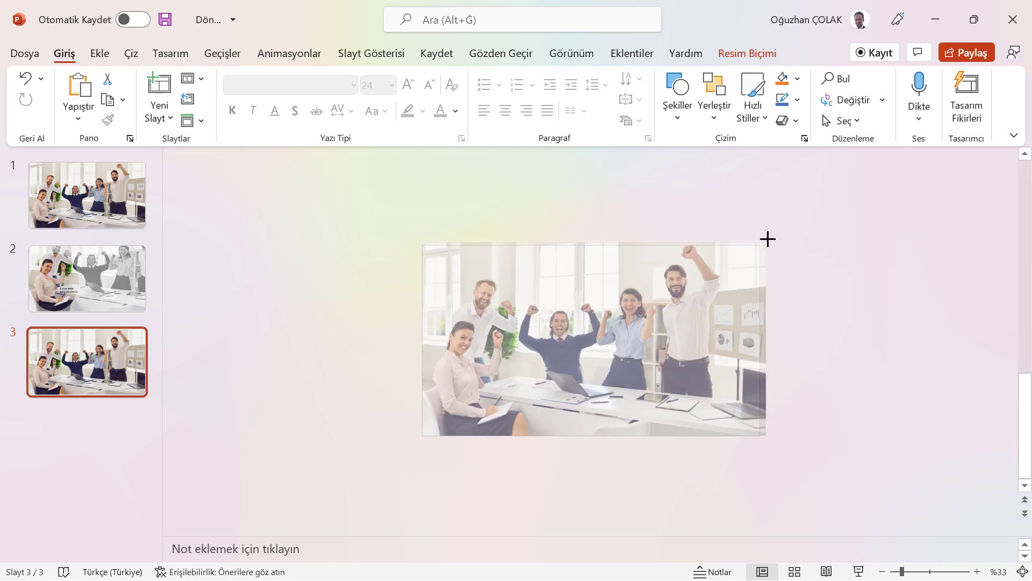
left_click_drag(688, 219, 681, 284)
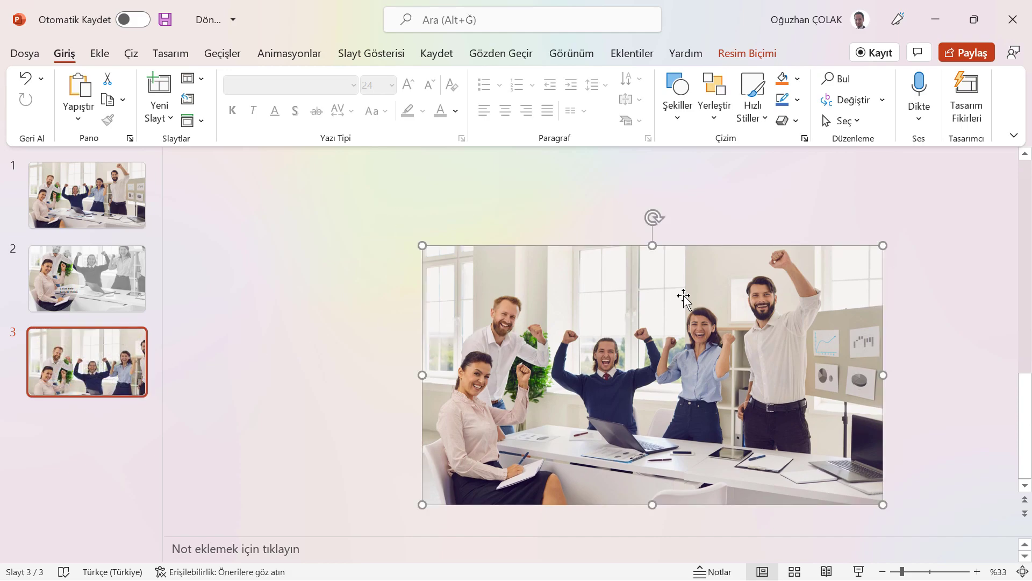
left_click(957, 263)
left_click(815, 291)
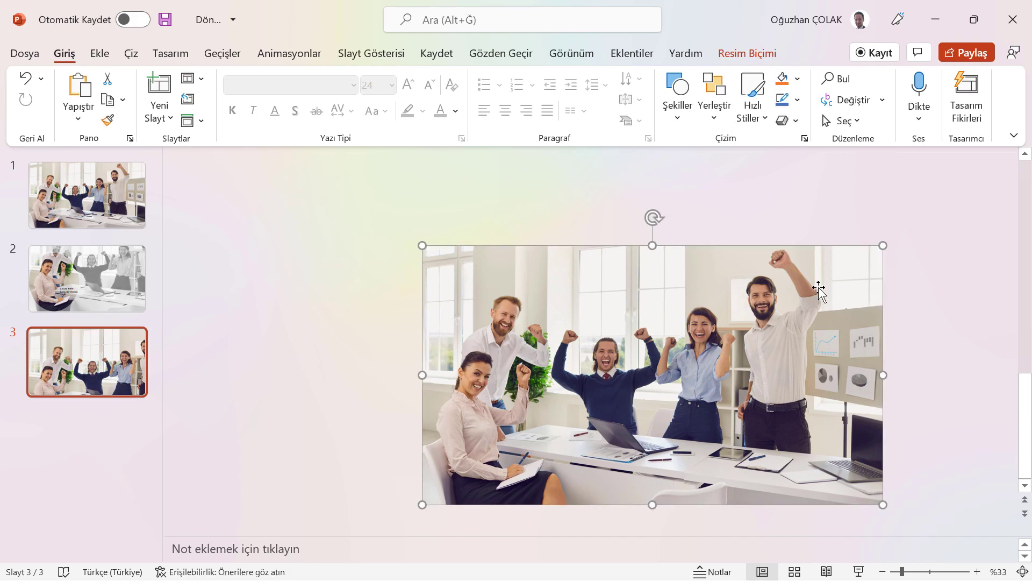
Crop the photo to an oval, then trim it into a 12,81 × 14,11 cm circle around the standing man
left_click(770, 58)
left_click(863, 108)
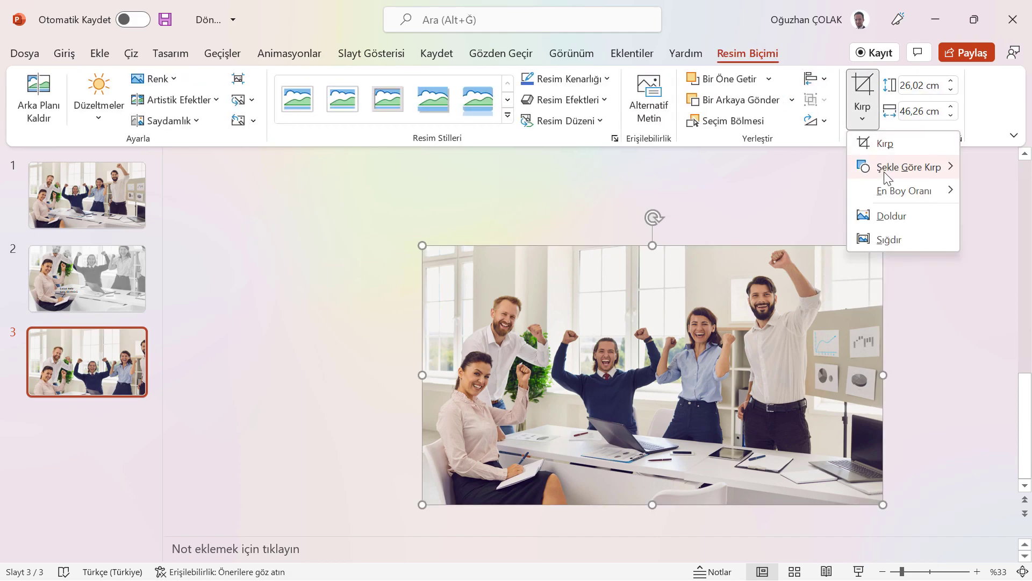
mouse_move(903, 167)
left_click(652, 132)
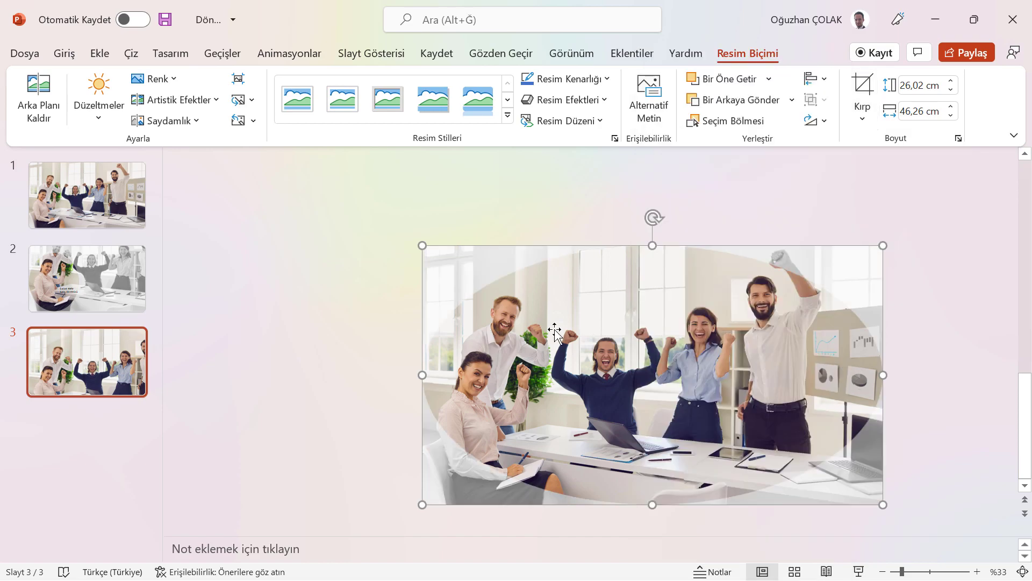
left_click(863, 95)
left_click_drag(880, 376, 562, 376)
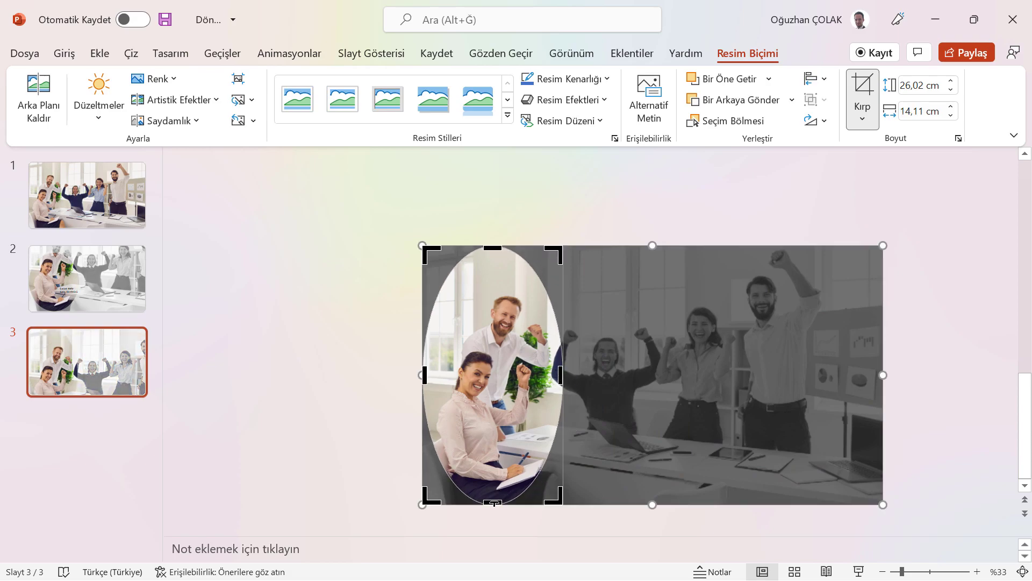
left_click_drag(505, 495, 495, 375)
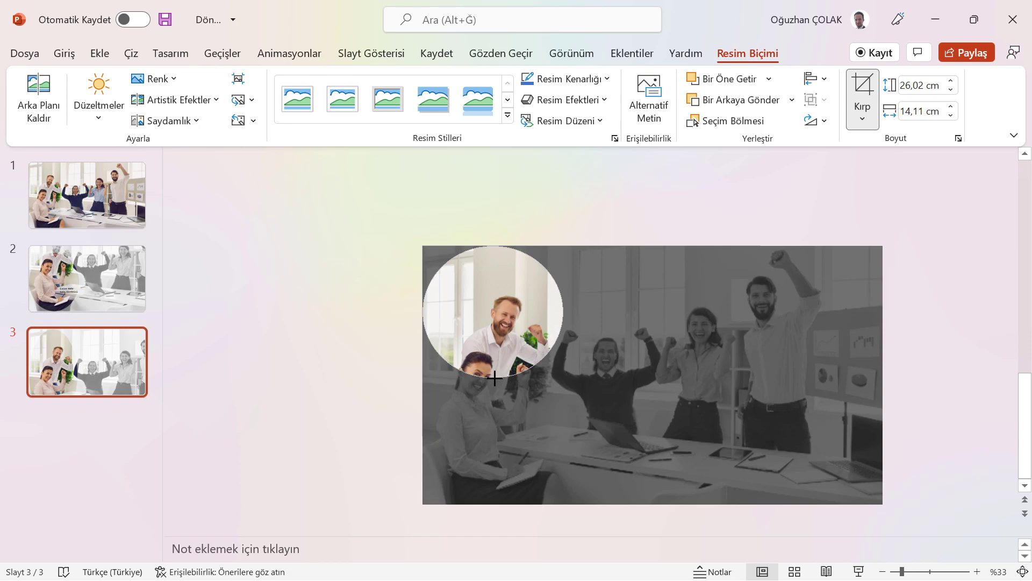
left_click_drag(495, 378, 495, 373)
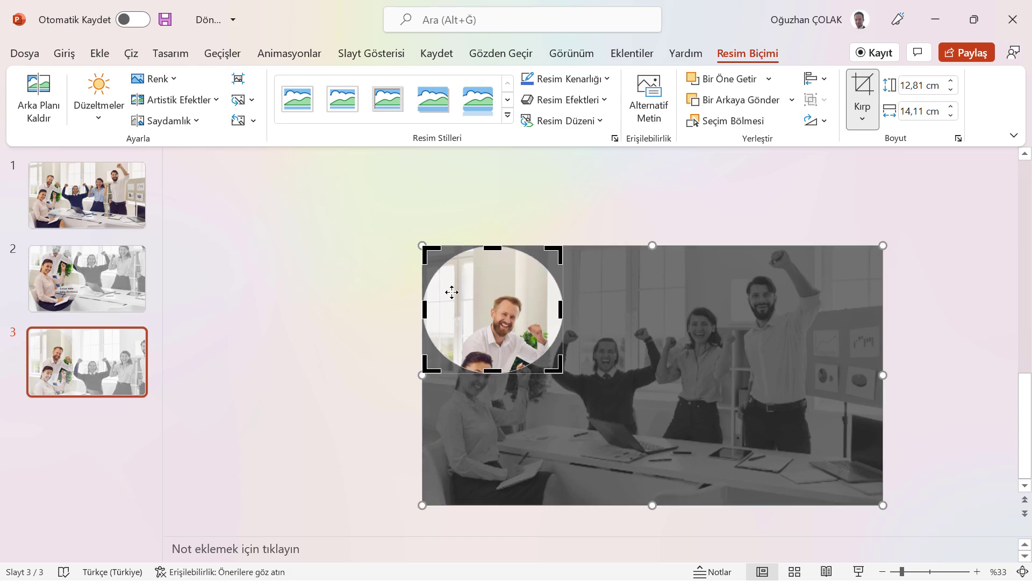
left_click(100, 52)
Add a two-line text box with the man's name and 'Satış Müdürü' beside his circle
left_click(702, 92)
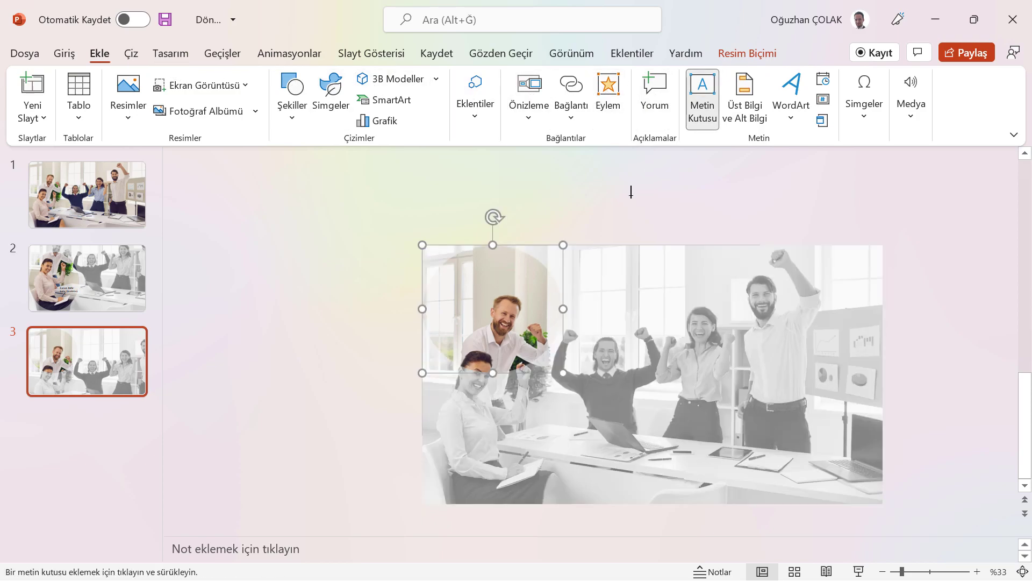
left_click(526, 279)
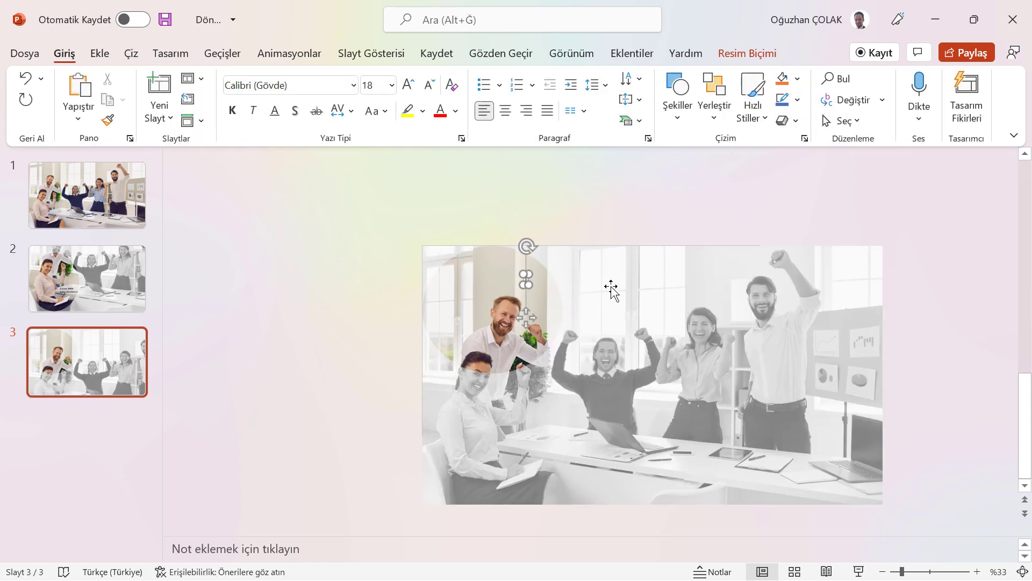
type("Ahmet")
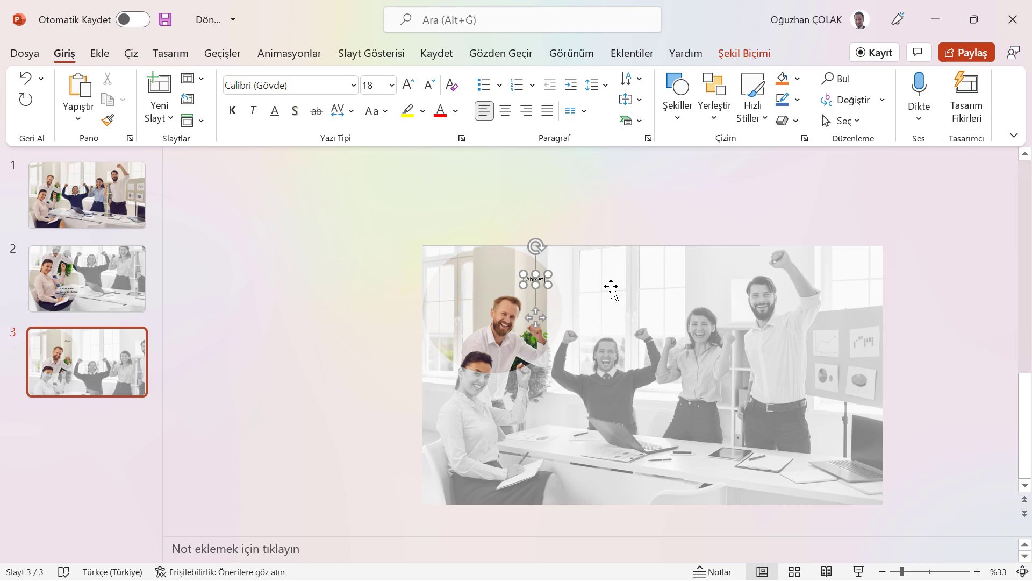
type(" Çelik")
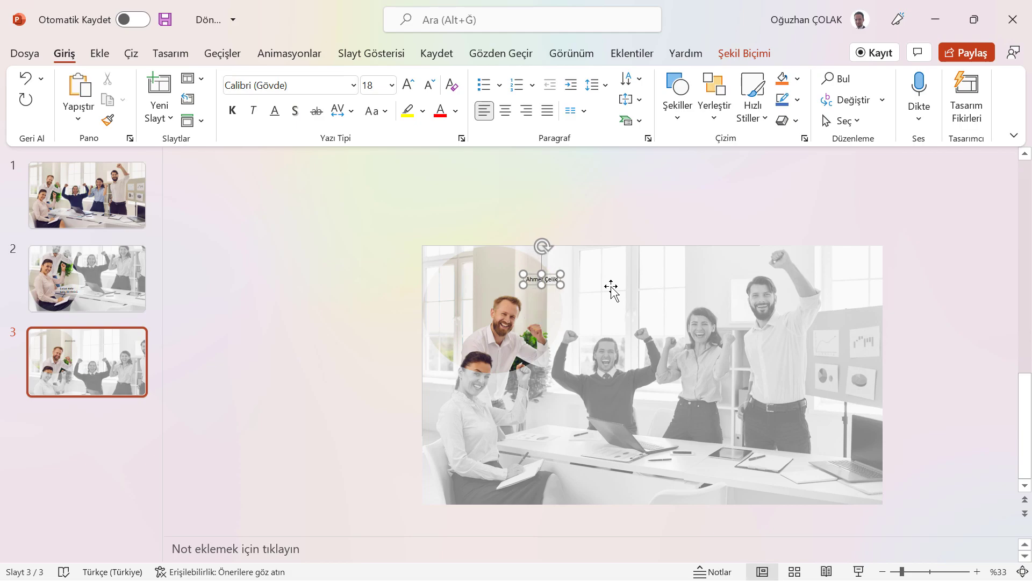
key("Return")
type("Satış")
type(" Müdürü")
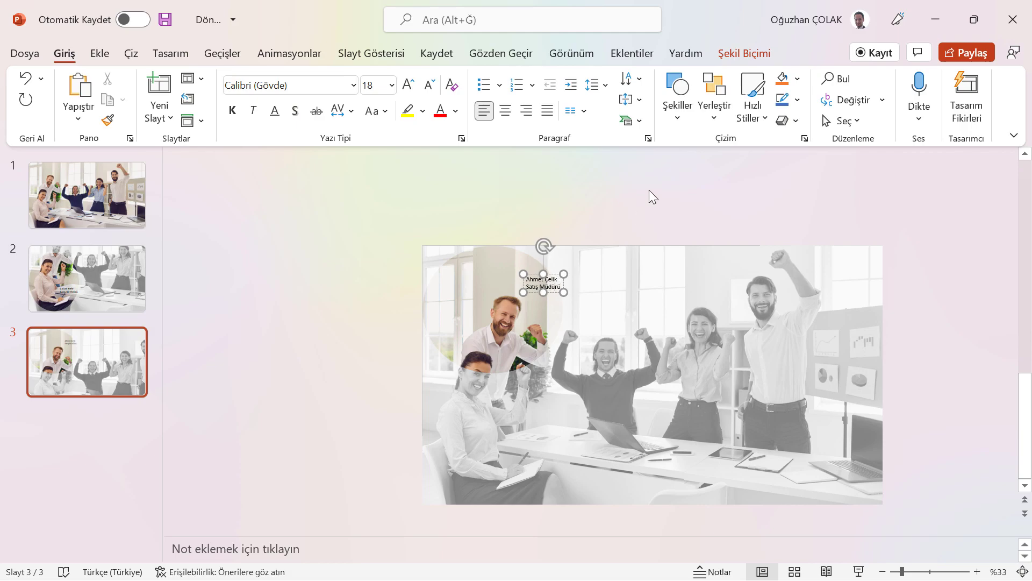
left_click(553, 269)
left_click(544, 280)
left_click_drag(539, 276, 466, 299)
Make the label bold at 24 pt, then return to slide 1
left_click(466, 299)
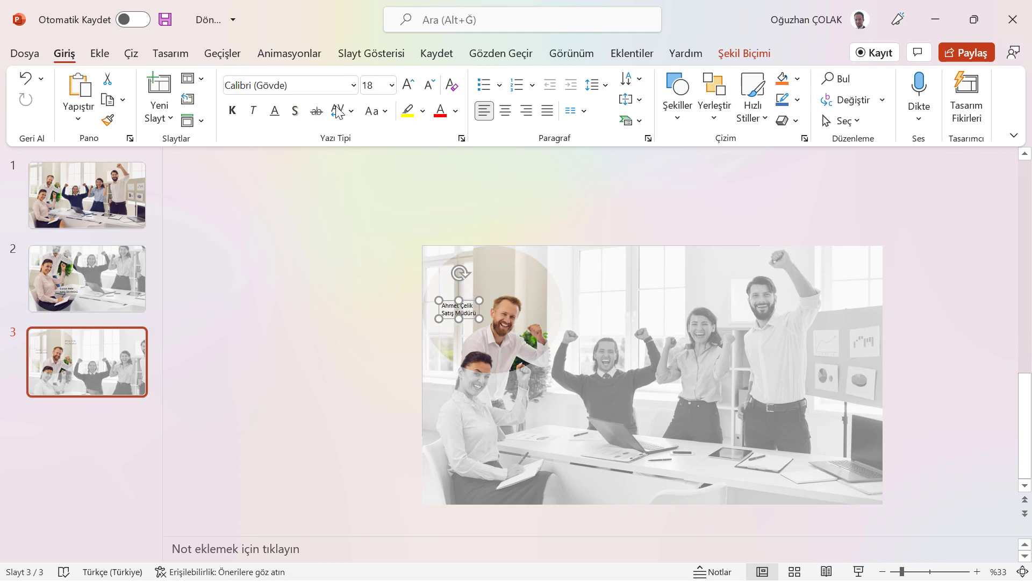
left_click(232, 110)
left_click(408, 85)
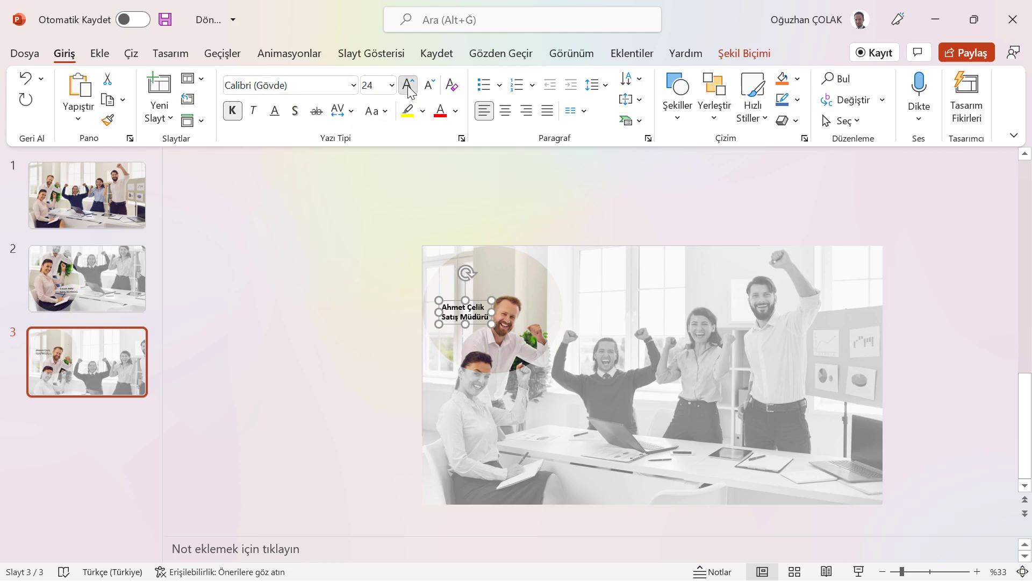
left_click(409, 86)
left_click(359, 230)
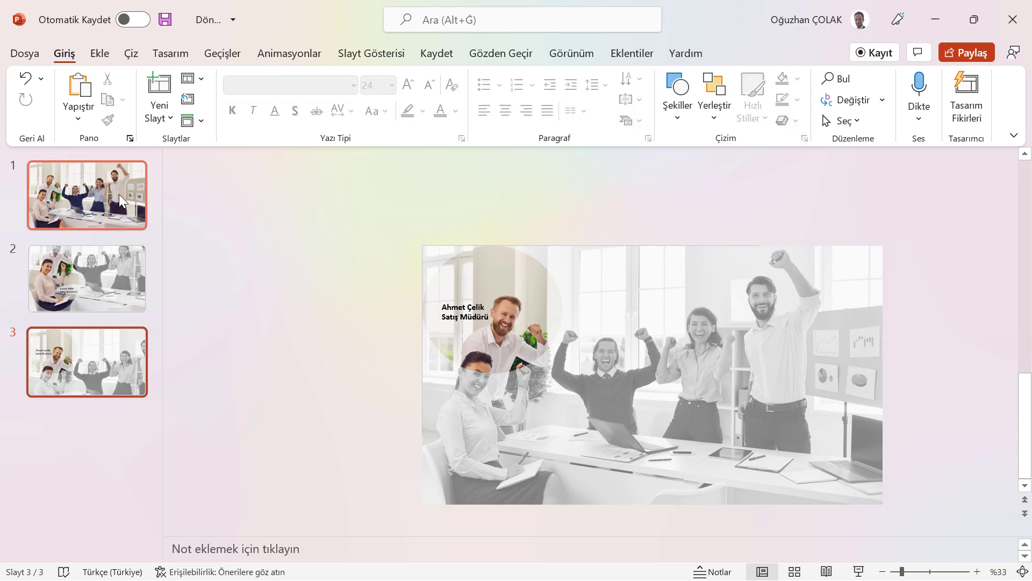
left_click(118, 195)
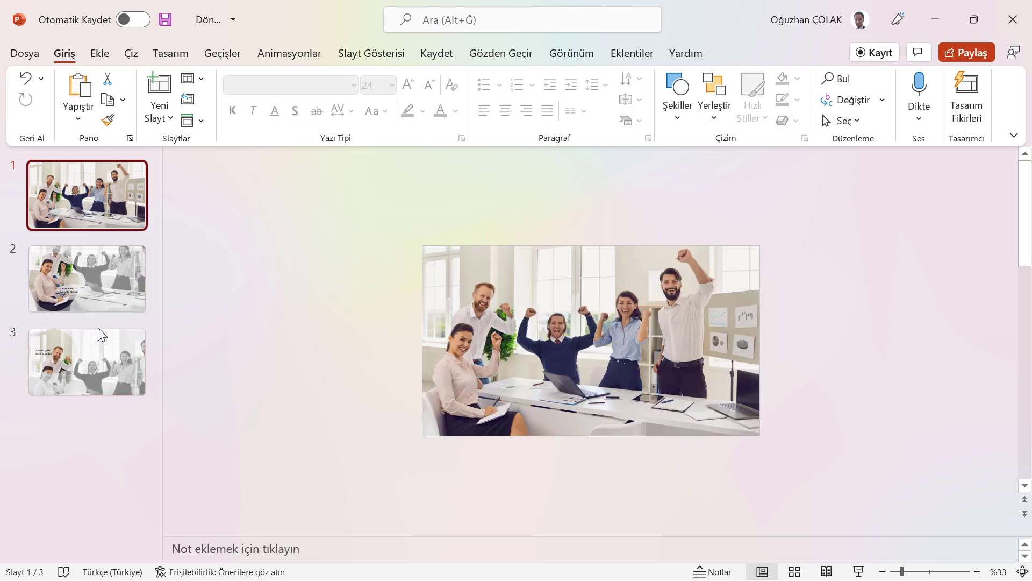
Duplicate slide 1 and move the copy to the end as slide 4
right_click(110, 192)
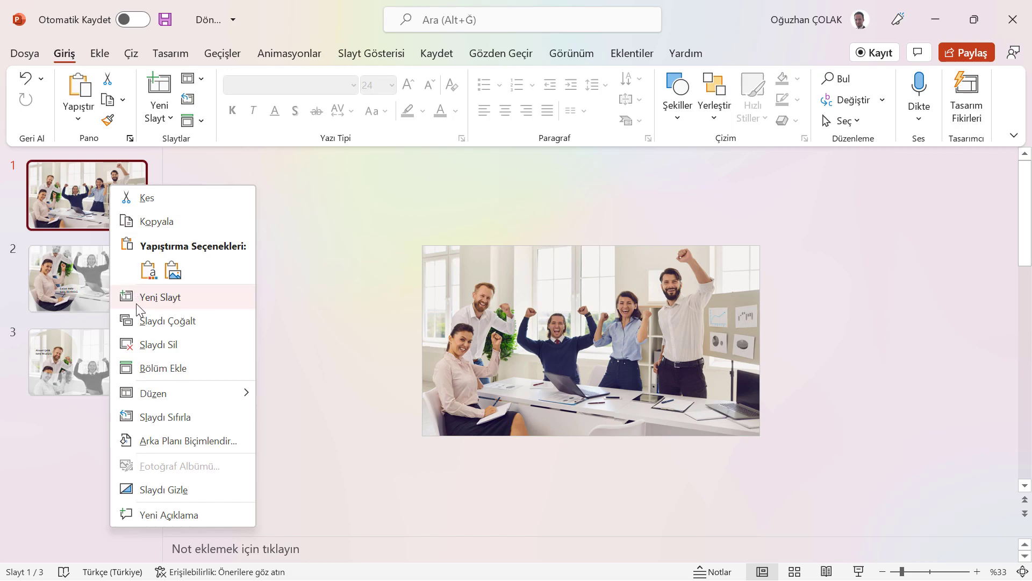
left_click(162, 320)
left_click_drag(111, 275, 80, 467)
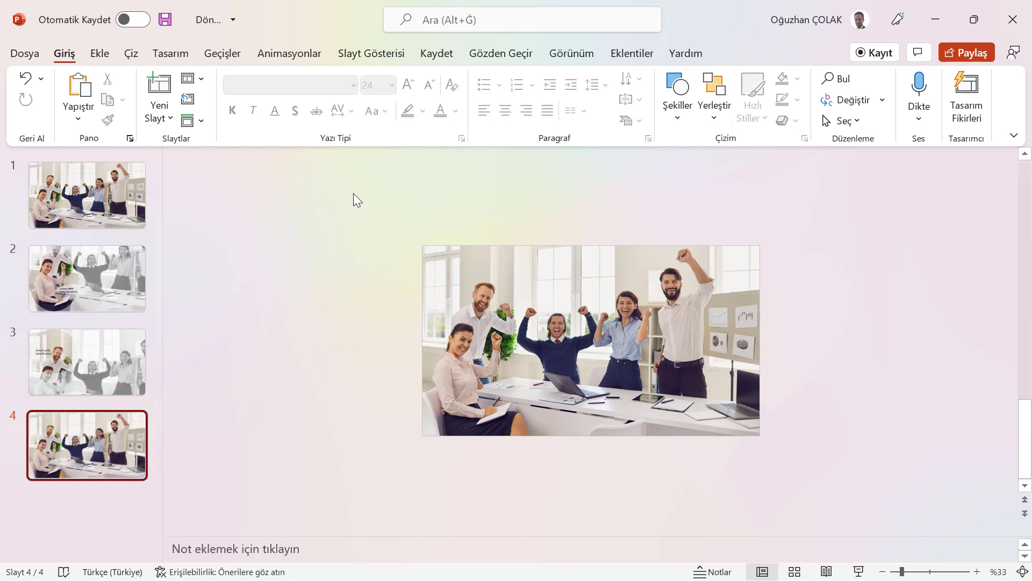
Enlarge the slide 4 team photo to 25,64 × 45,59 cm and shift it slightly left
left_click_drag(353, 192, 895, 486)
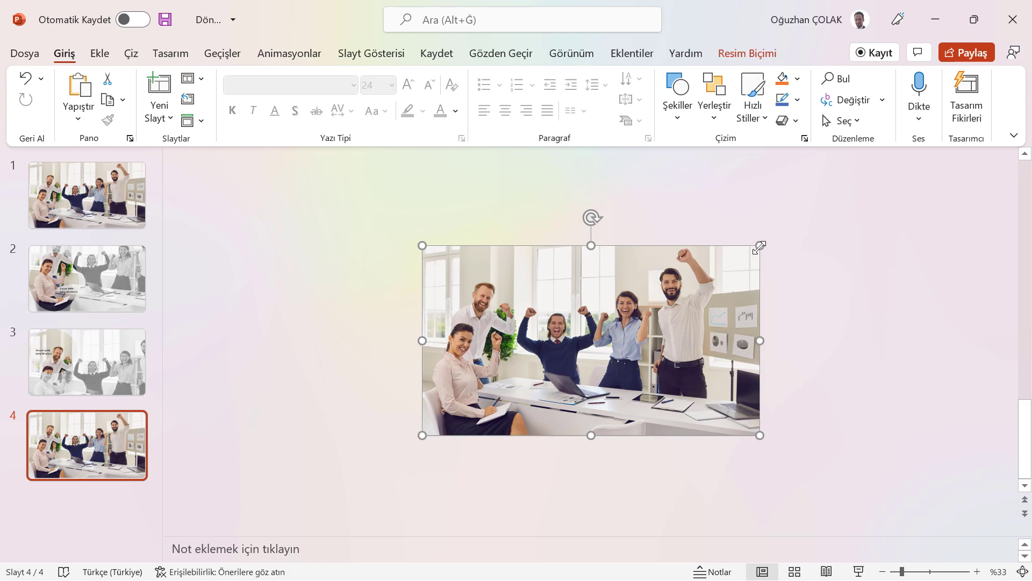
mouse_move(760, 246)
left_mouse_down()
mouse_move(876, 185)
mouse_move(762, 234)
left_mouse_up()
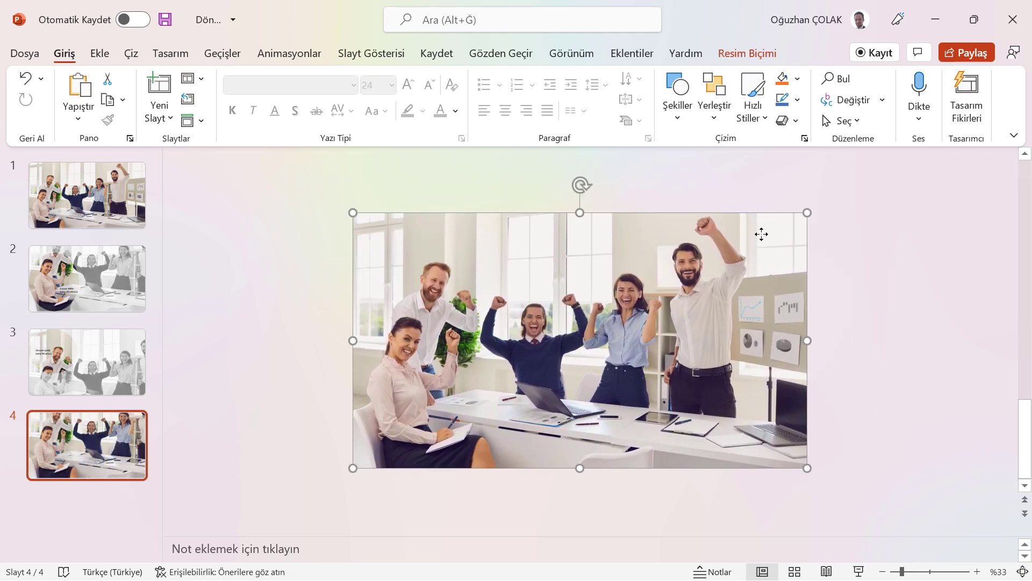
left_click_drag(775, 257, 758, 256)
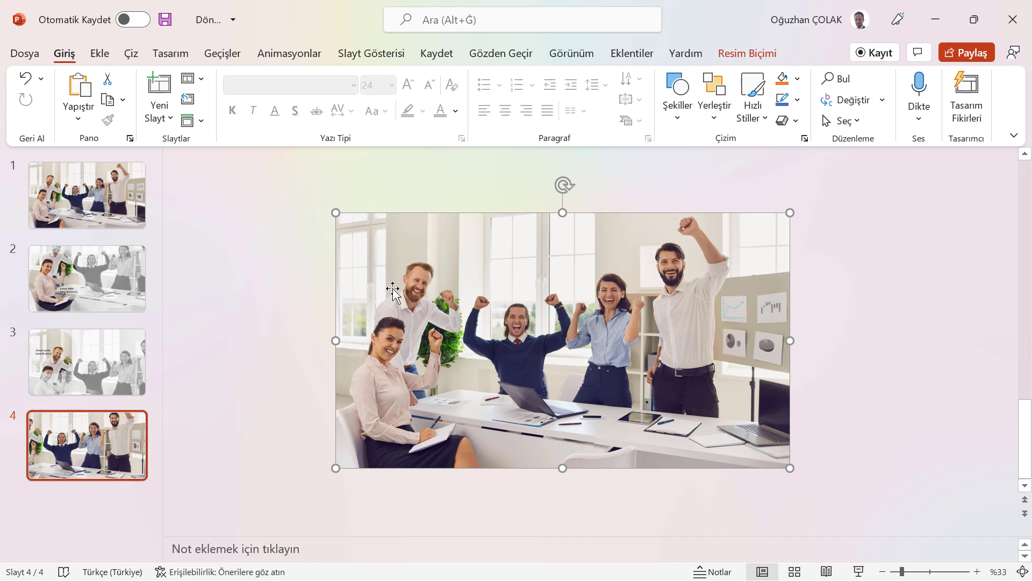
left_click(767, 53)
left_click(863, 113)
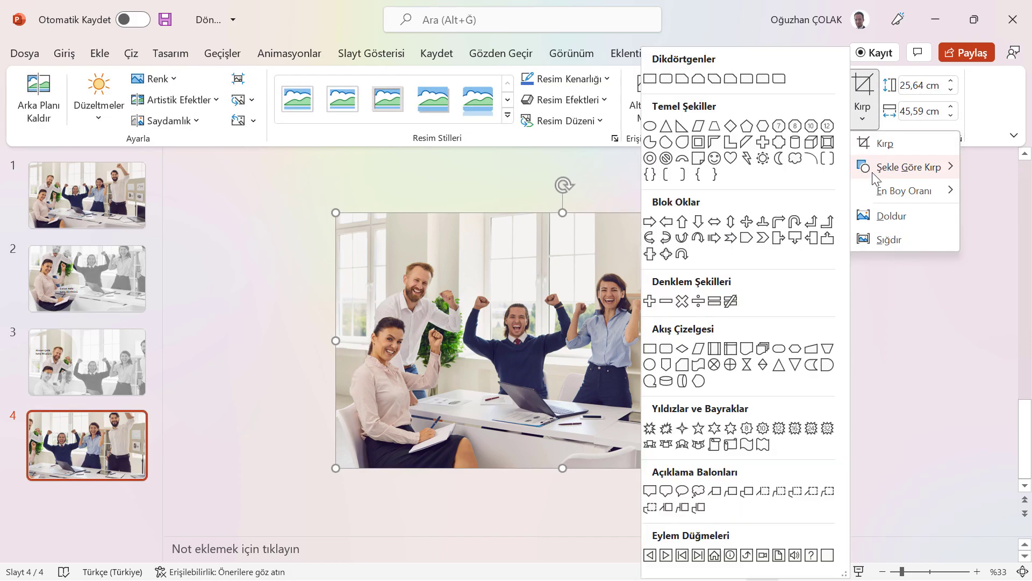
Crop the slide 4 photo to an oval, narrowed to 25,64 × 10,59 cm around the woman in blue
left_click(650, 126)
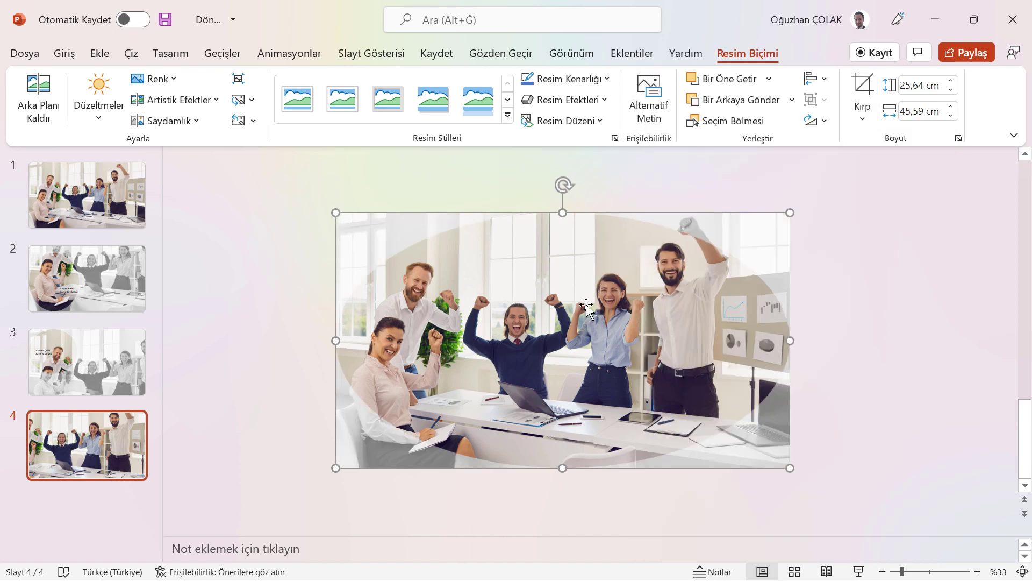
left_click(864, 297)
left_click(703, 242)
left_click(862, 88)
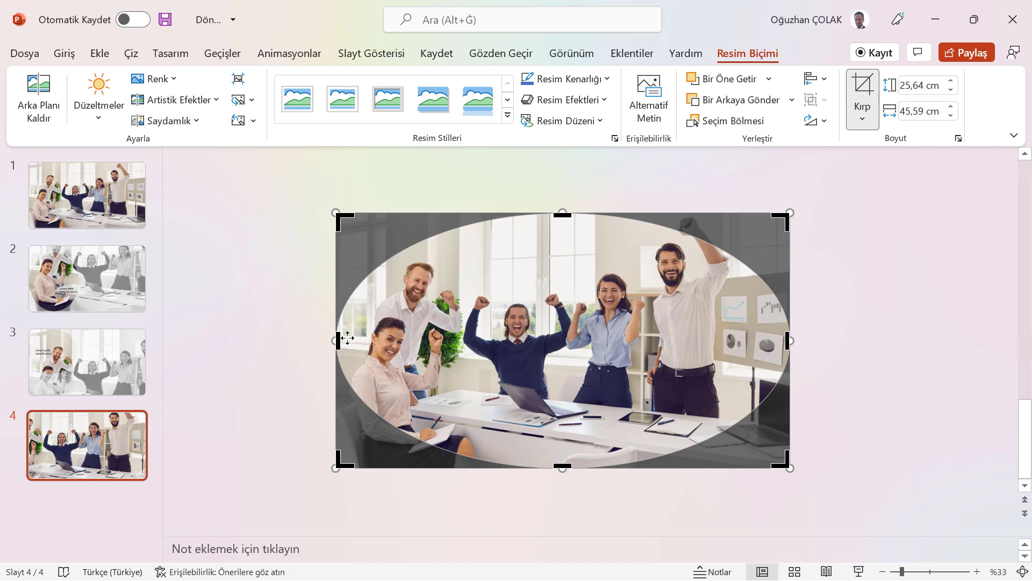
left_click_drag(338, 340, 541, 326)
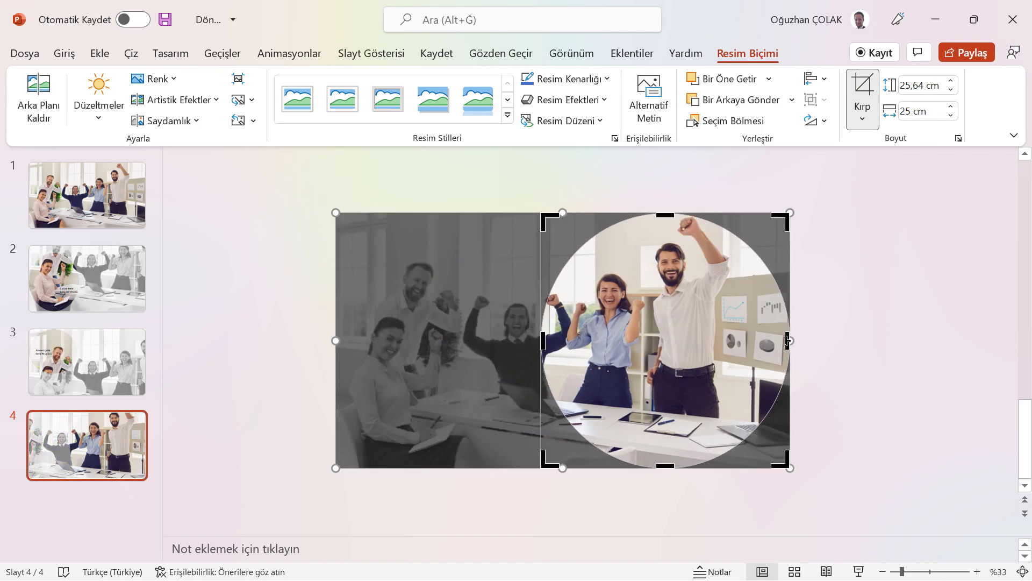
left_click_drag(787, 340, 657, 325)
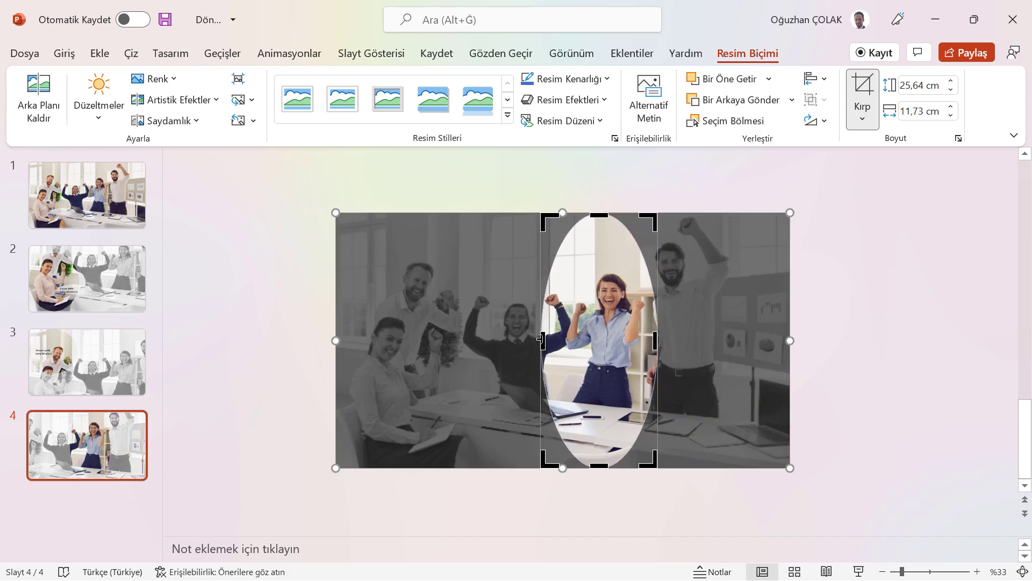
left_click_drag(541, 339, 554, 339)
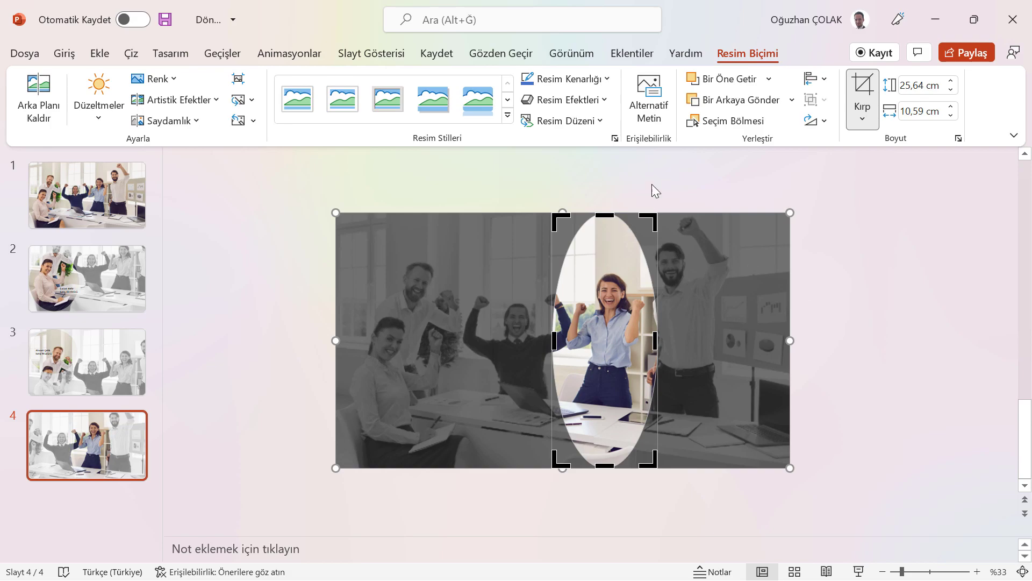
left_click(100, 54)
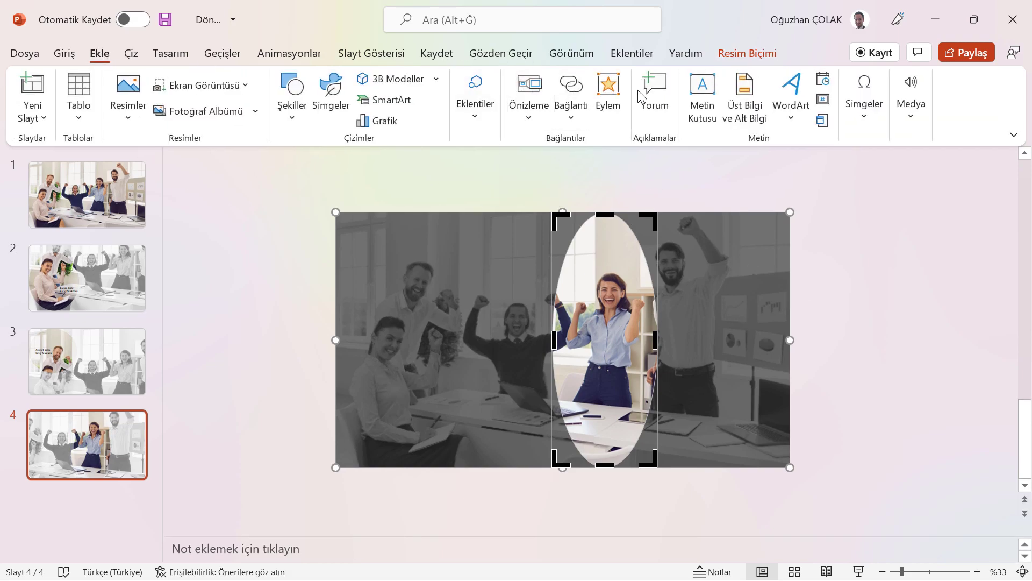
Add a two-line text box with the woman's name and 'Satış Mühendisi'
left_click(694, 94)
left_click(612, 244)
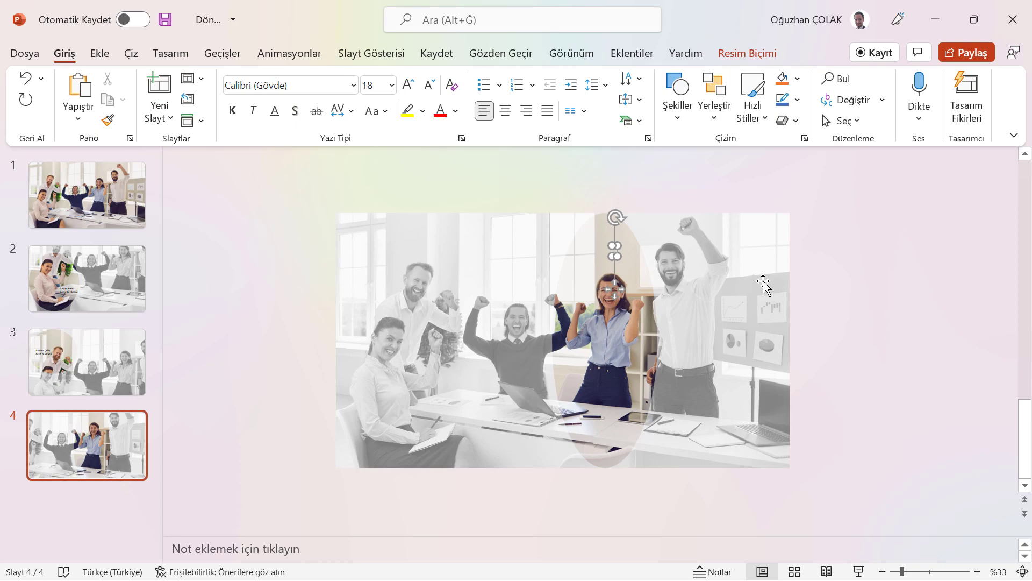
type("Cey")
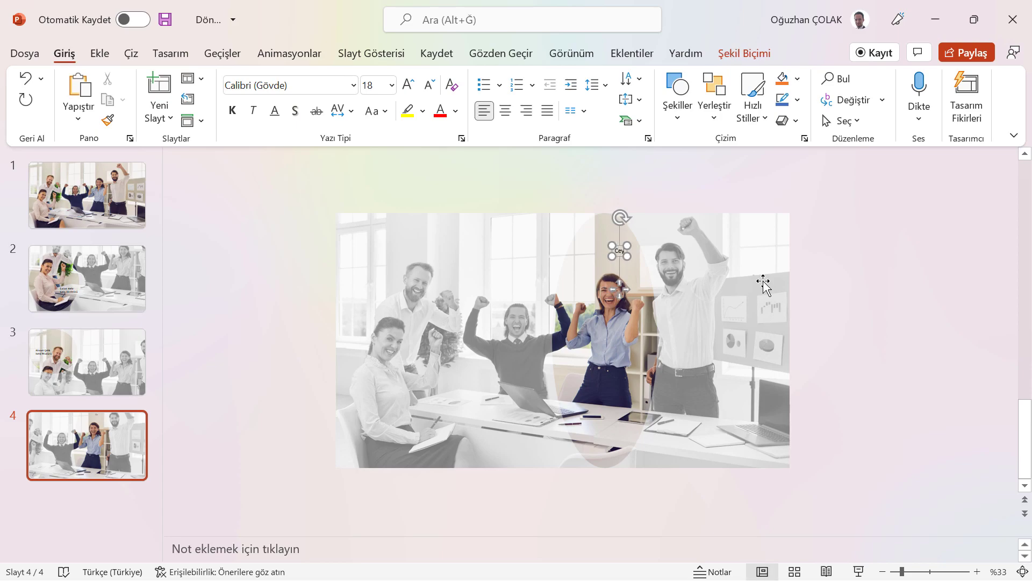
type("lan Kaya")
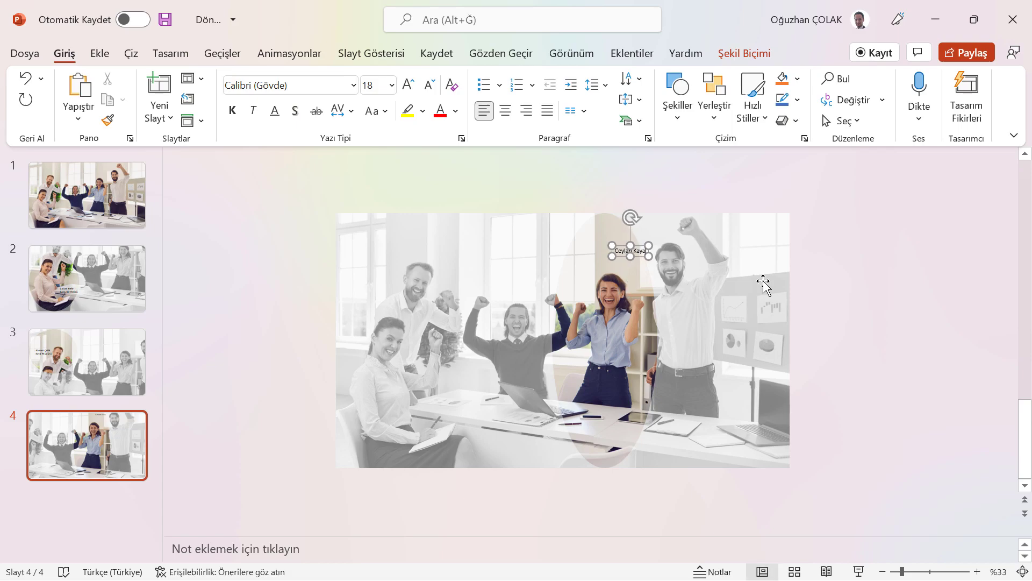
key("Return")
type("Satış")
type(" Mühend")
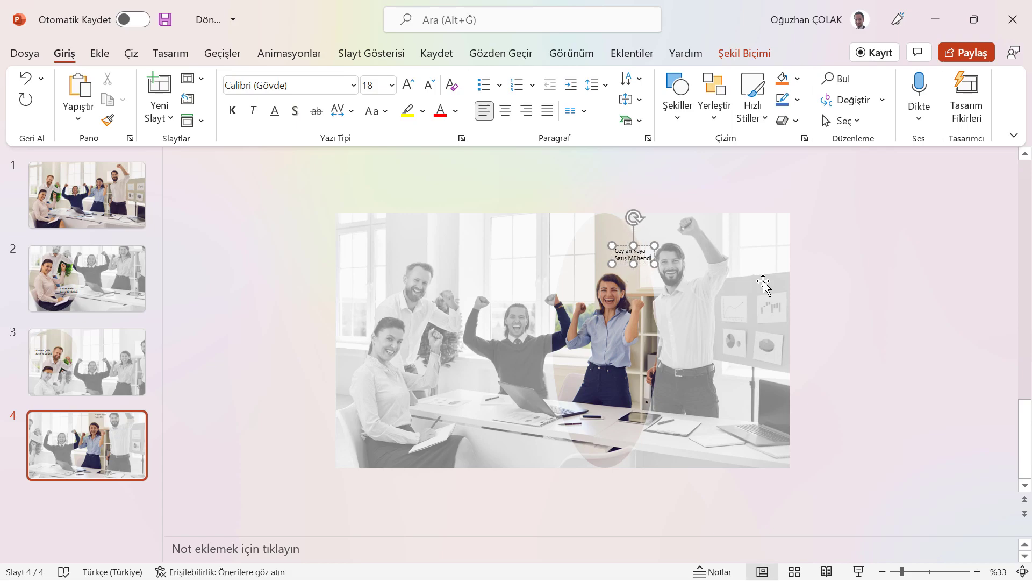
type("isi")
left_click(715, 229)
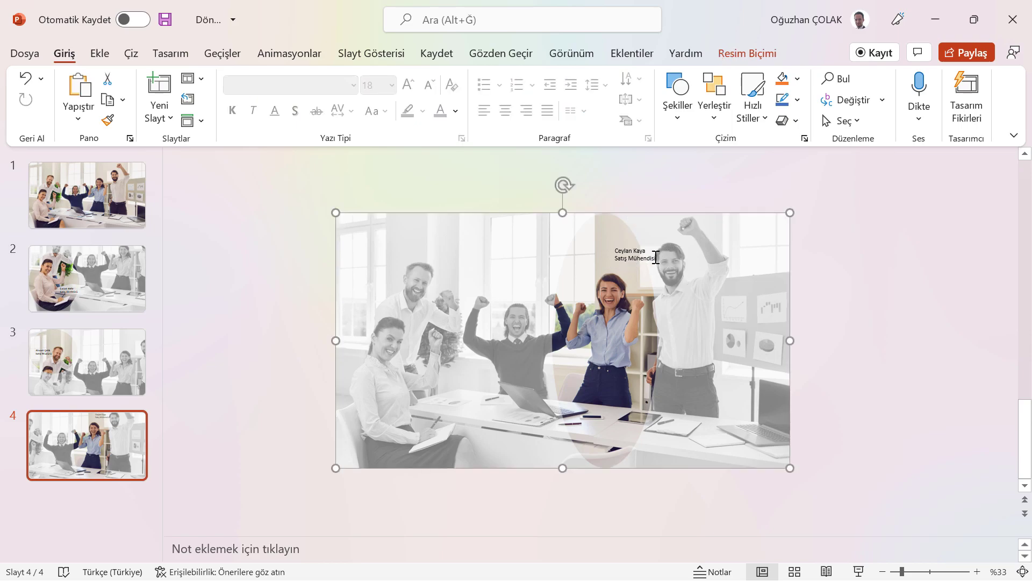
left_click(626, 252)
left_click_drag(627, 246, 564, 278)
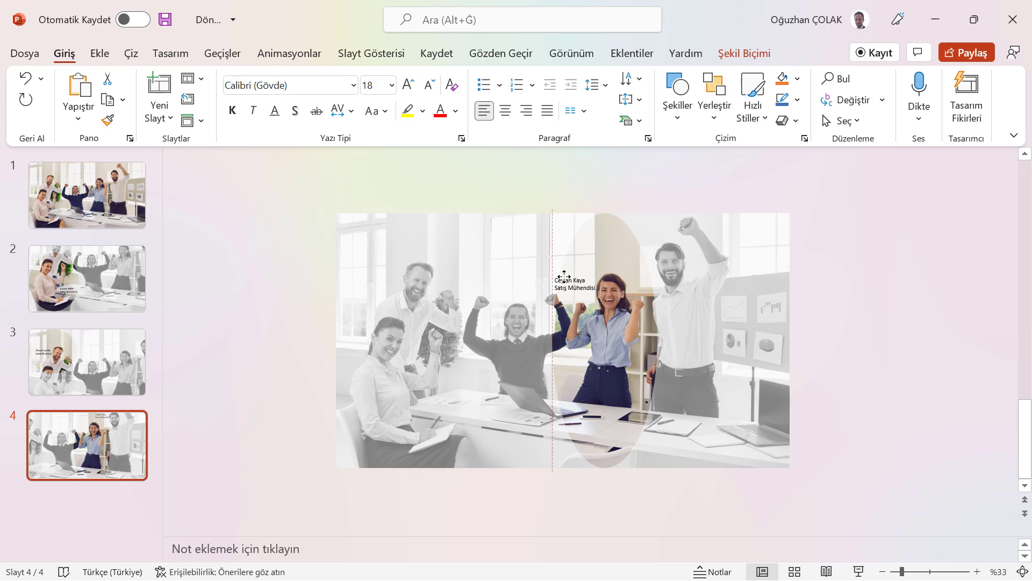
Make the label bold at 24 pt and place it beside the woman in blue
left_click(232, 110)
left_click(408, 85)
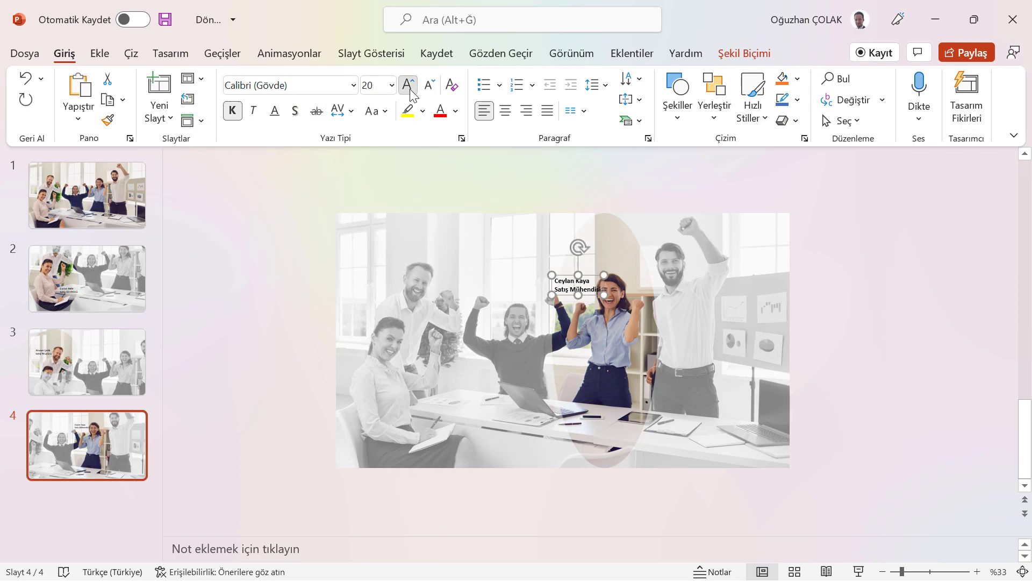
left_click(409, 86)
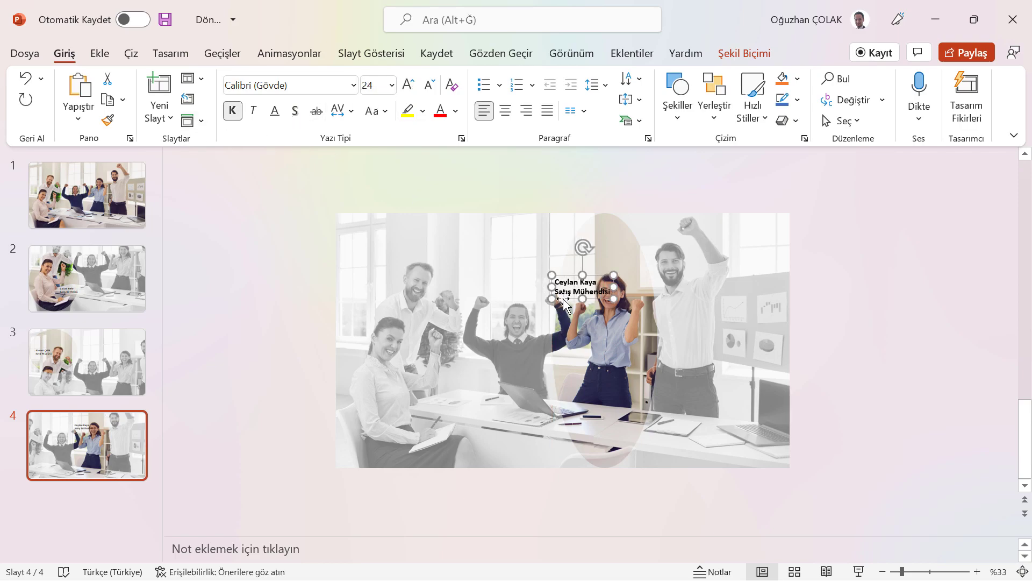
mouse_move(564, 300)
left_mouse_down()
mouse_move(584, 359)
mouse_move(611, 366)
left_mouse_up()
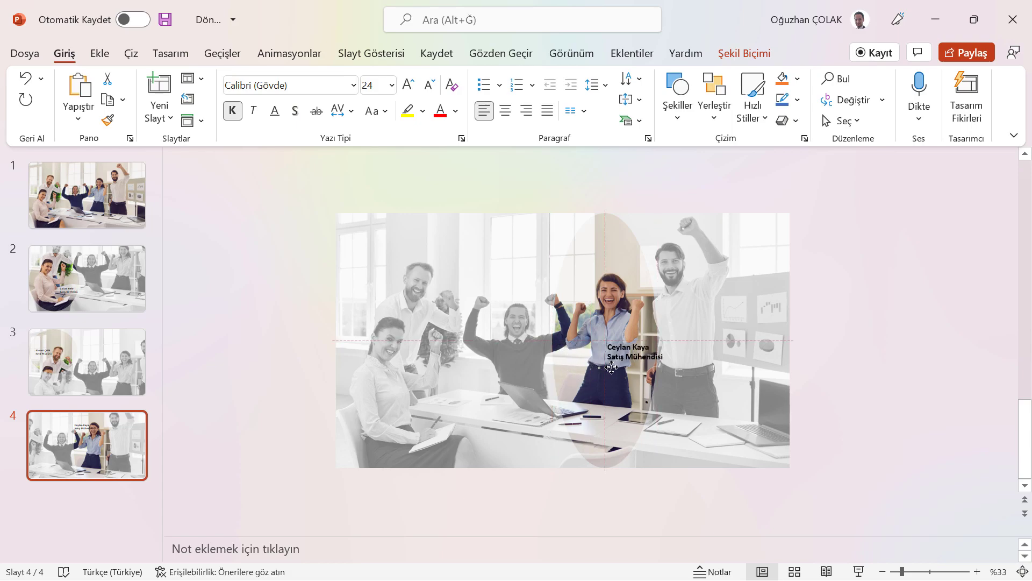
left_click(806, 237)
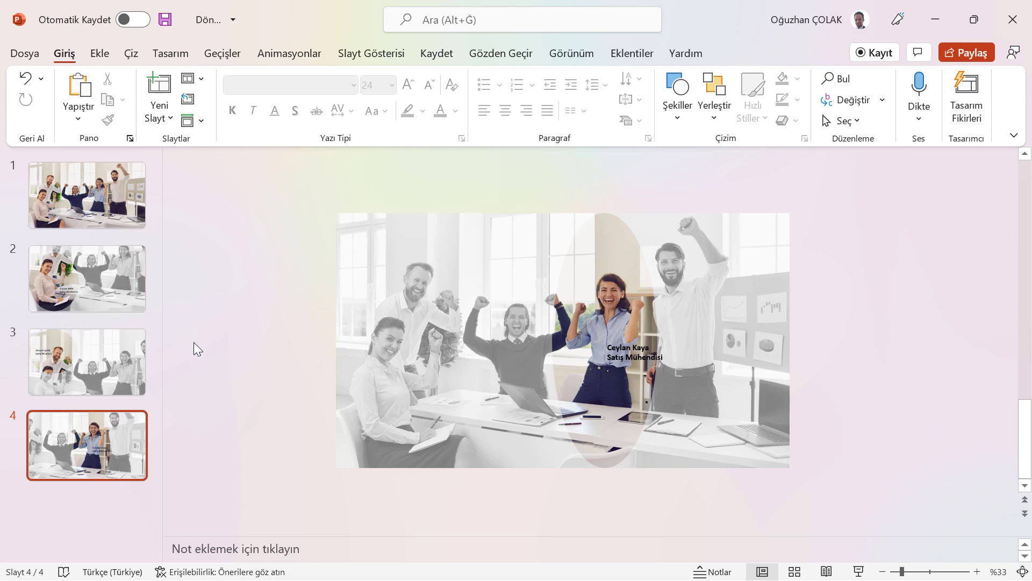
Duplicate slide 1 and move the copy to the end as slide 5
right_click(72, 181)
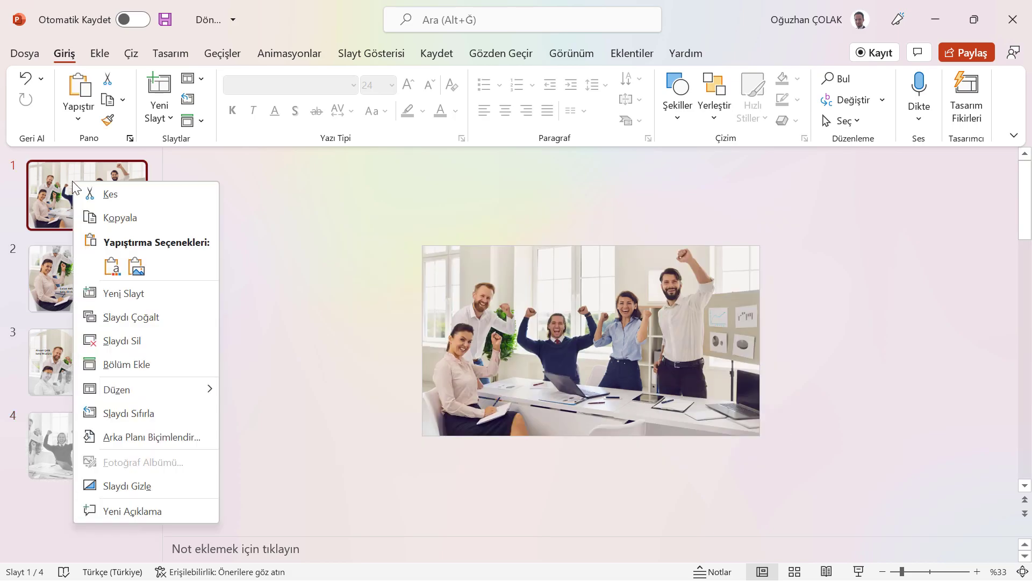
left_click(130, 317)
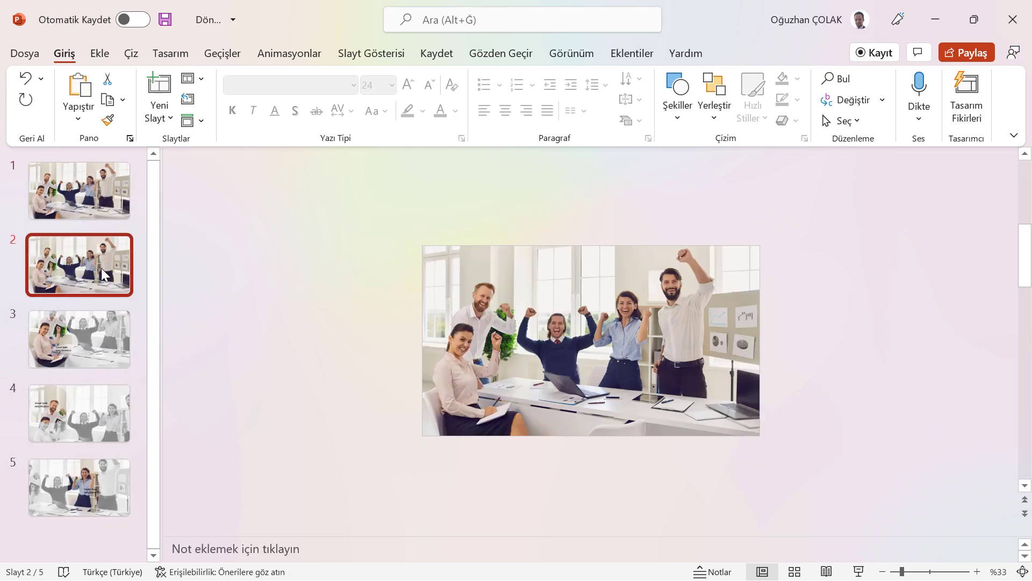
left_click_drag(103, 274, 119, 444)
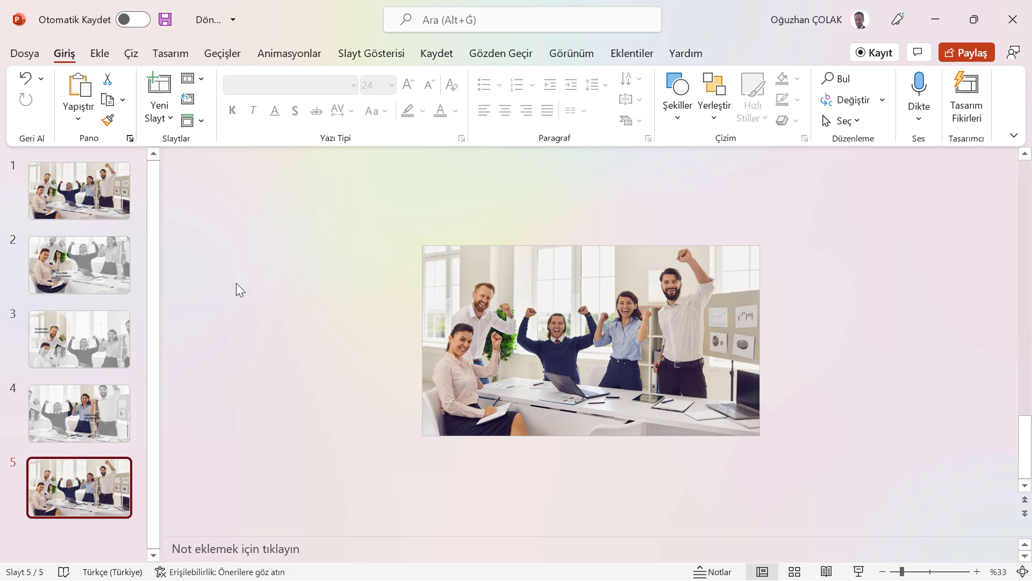
Apply the Dönüşüm (Morph) transition to slides 2–5 and start the slide show from slide 2
left_click(83, 253)
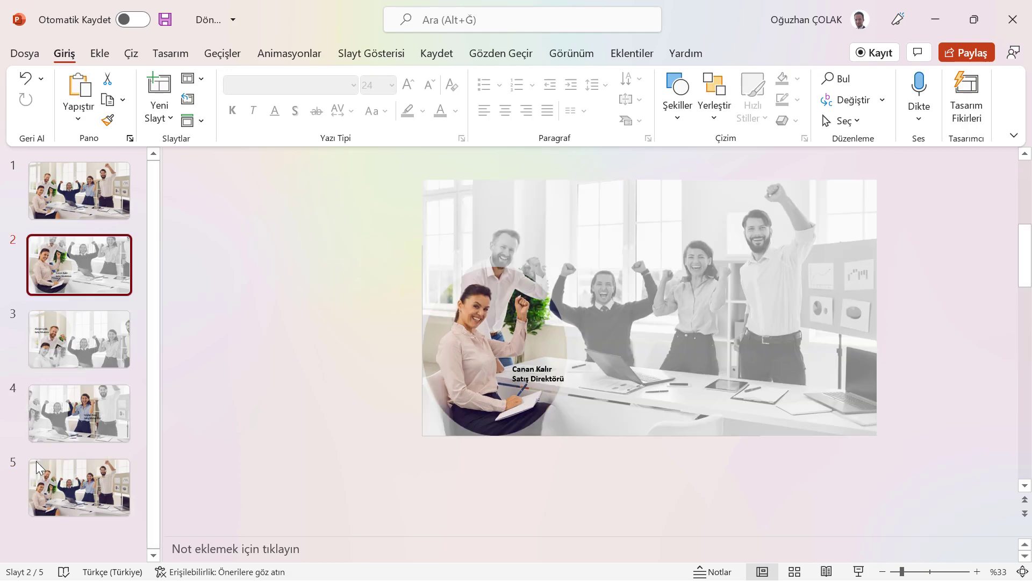
left_click(53, 485, "shift")
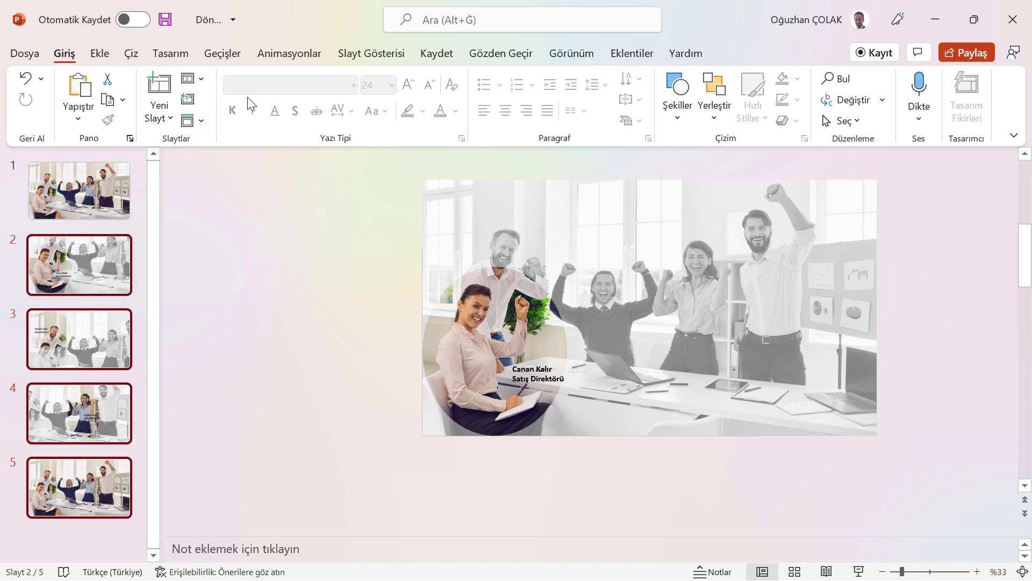
left_click(223, 53)
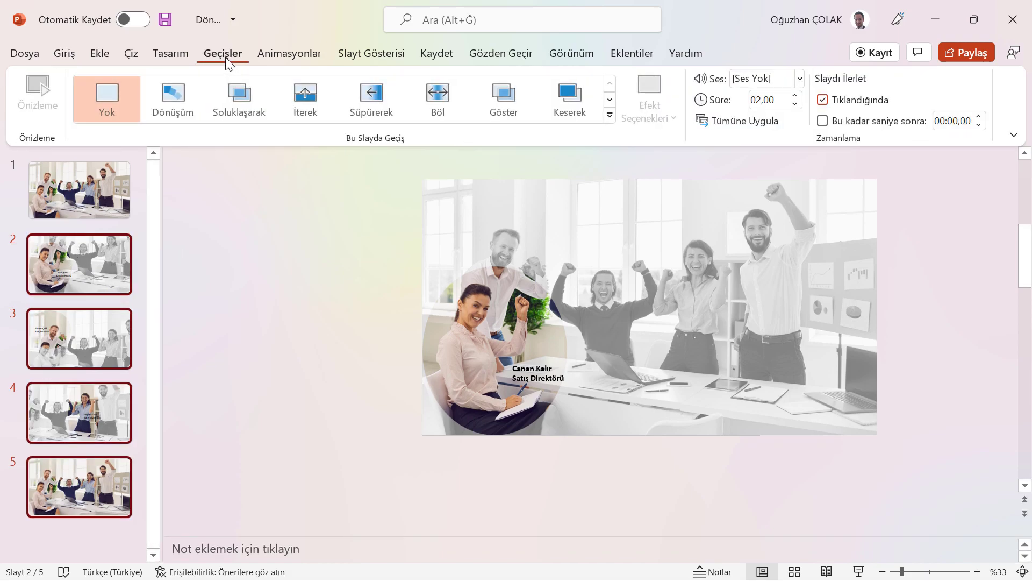
left_click(181, 103)
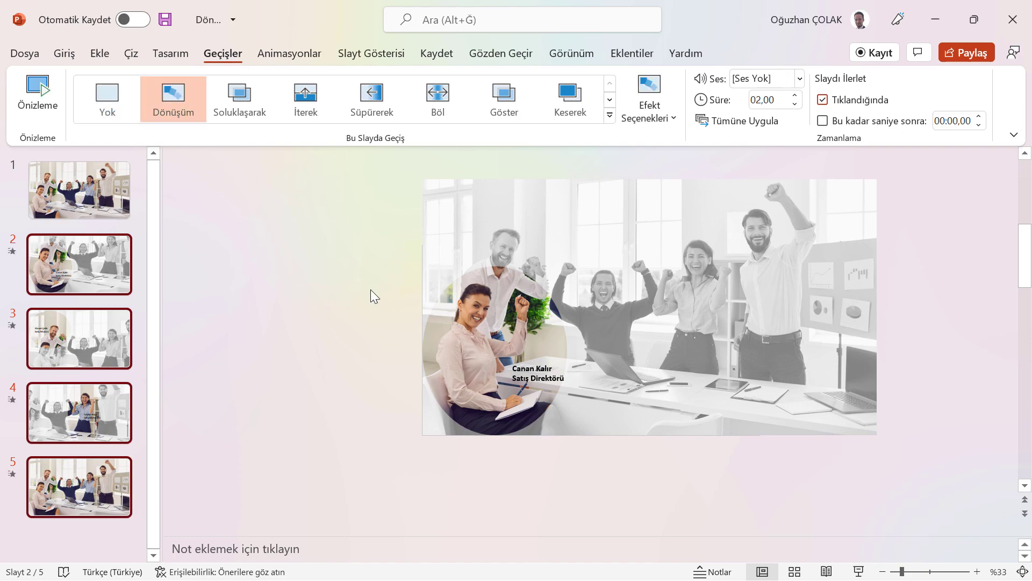
left_click(859, 572)
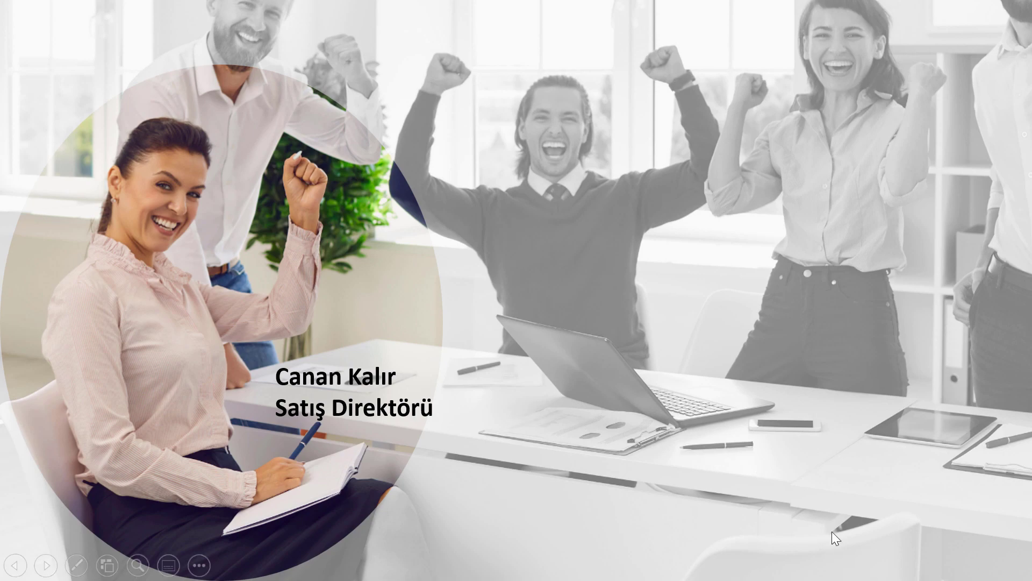
Advance the show through the colour photo and each person's spotlight, back to the group photo
left_click(624, 321)
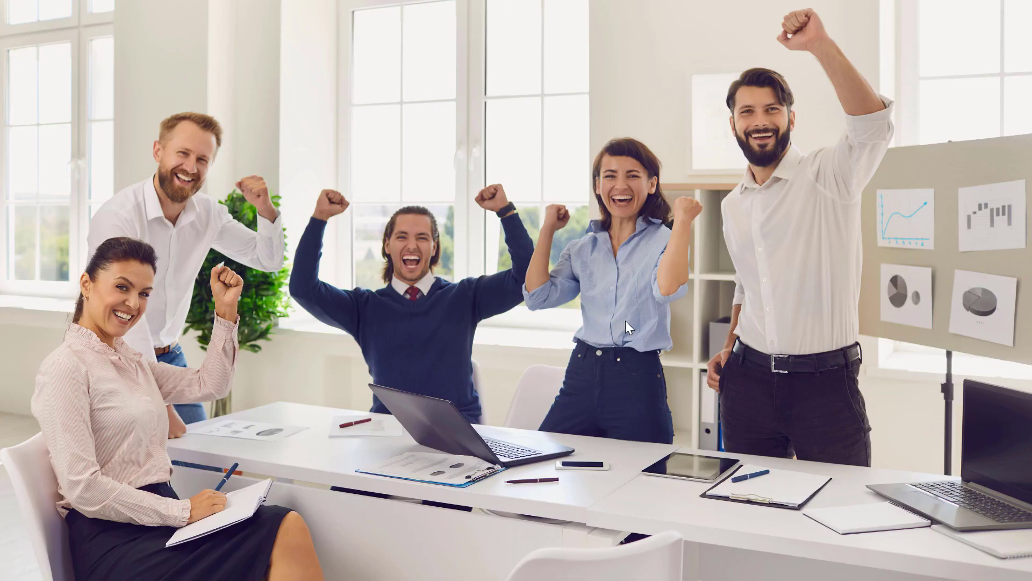
left_click(624, 320)
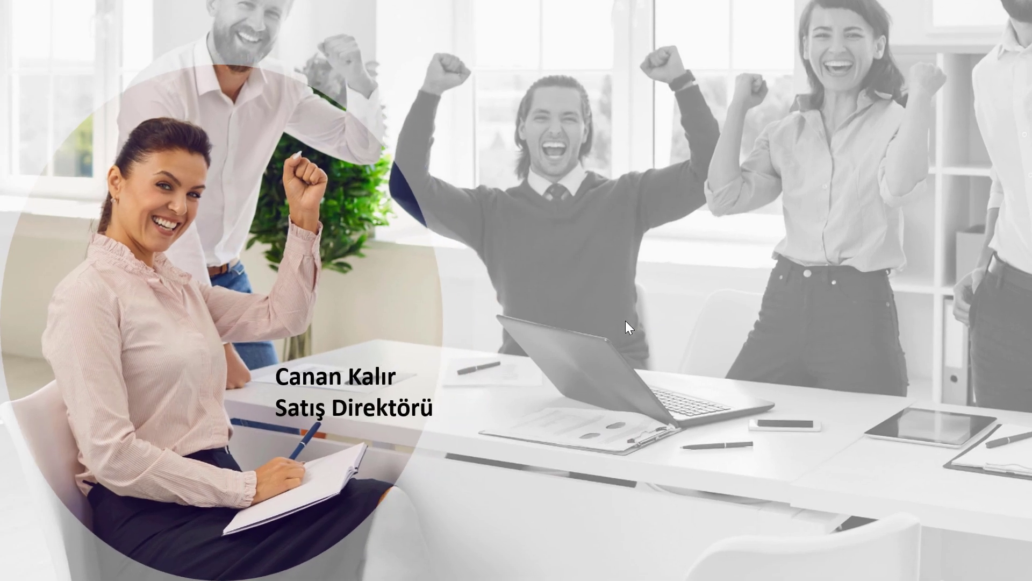
left_click(625, 321)
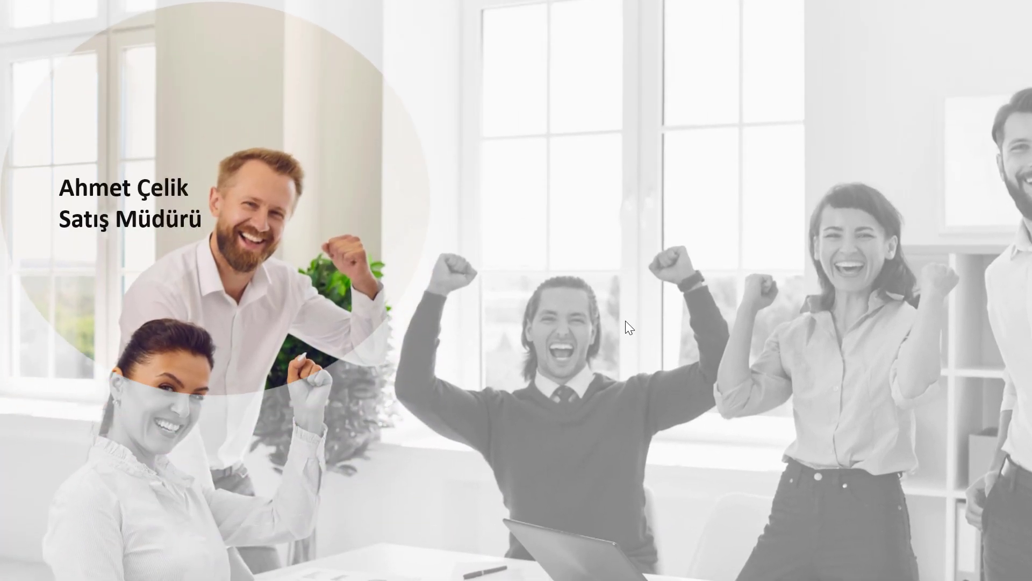
left_click(624, 321)
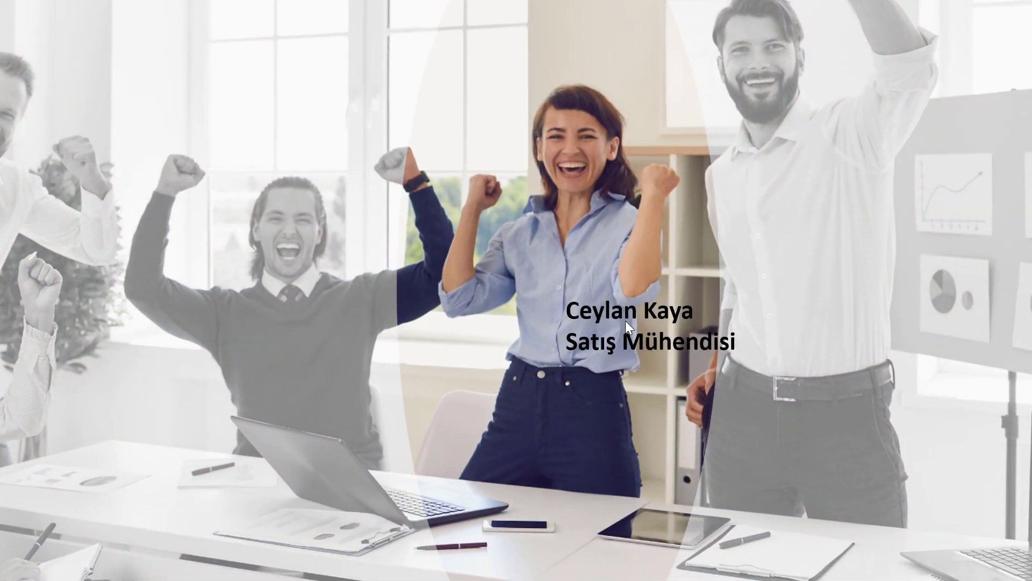
left_click(624, 320)
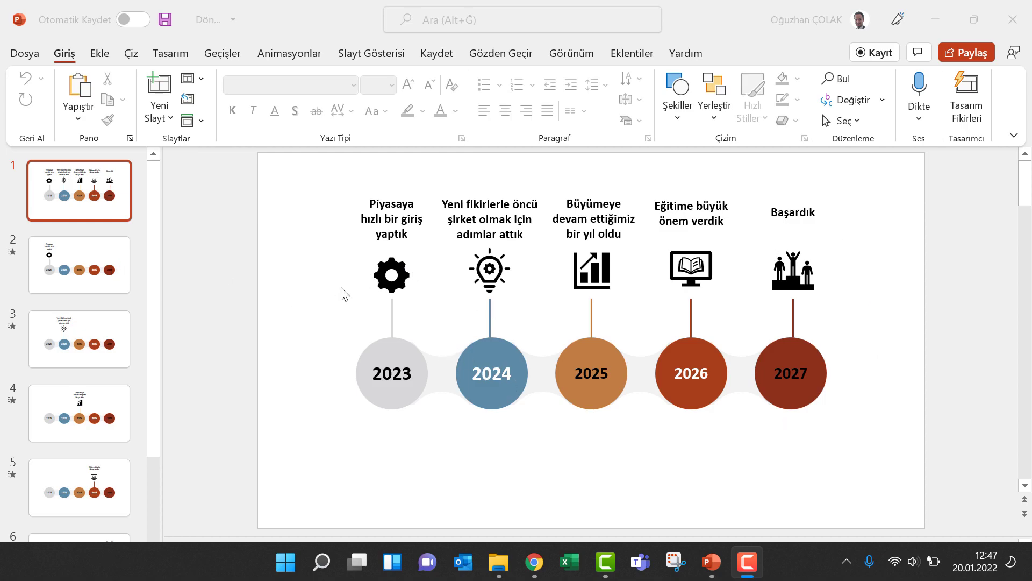
Review timeline slides 2 through 7, each revealing one more year up to 2027
left_click(91, 283)
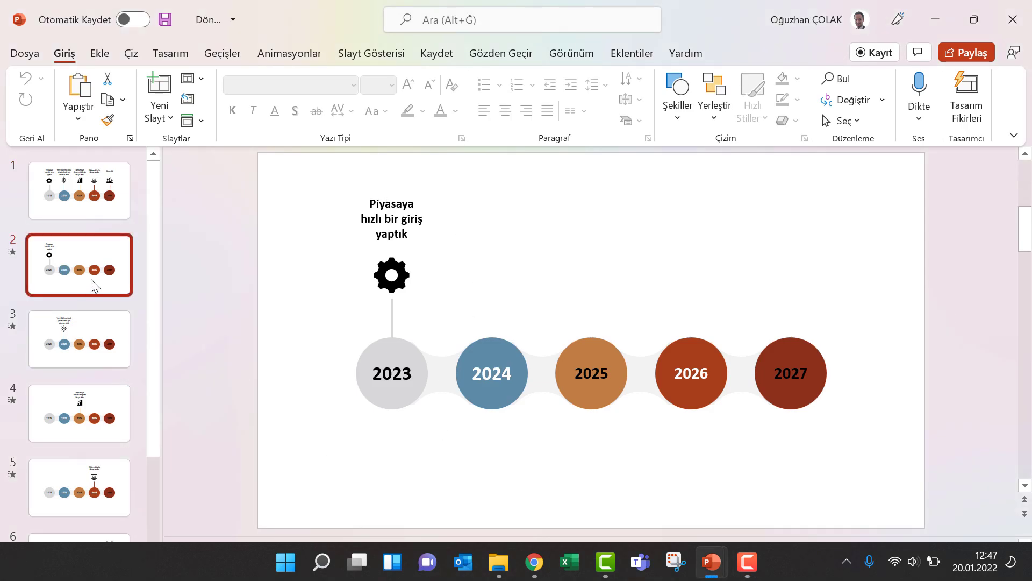
left_click(95, 350)
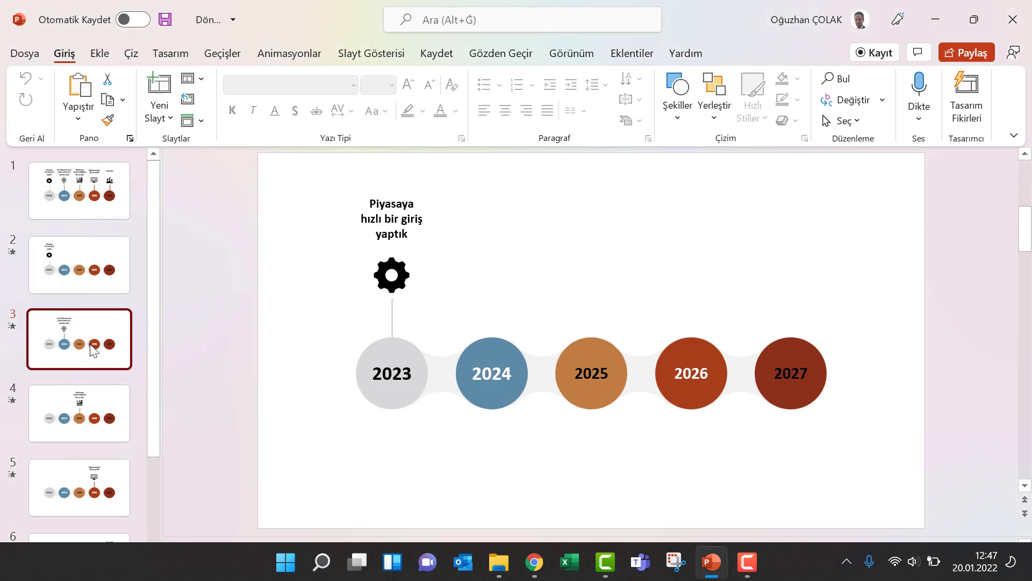
left_click(100, 404)
scroll(103, 394, "down", 2)
left_click(104, 394)
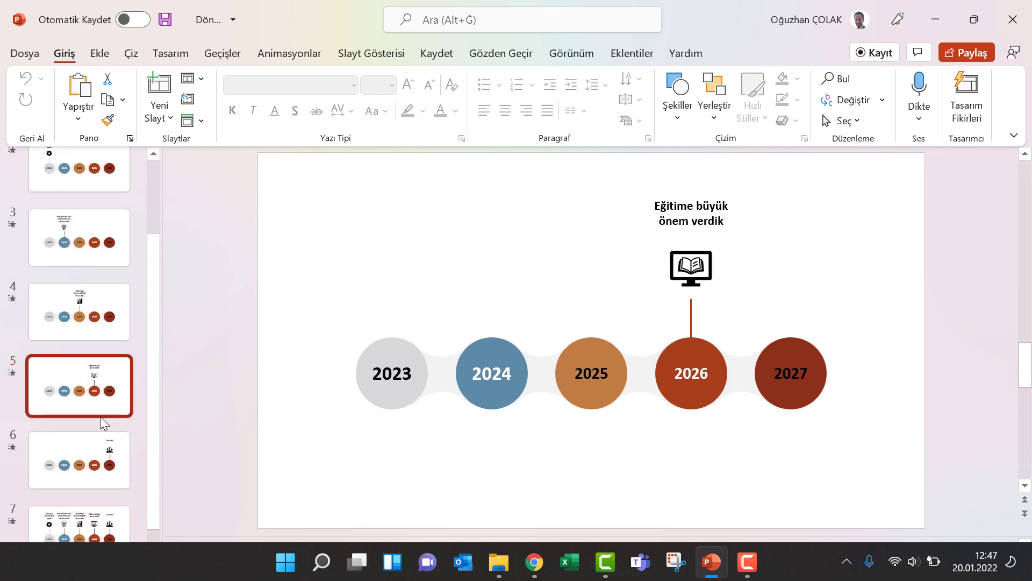
left_click(107, 460)
scroll(107, 459, "down", 1)
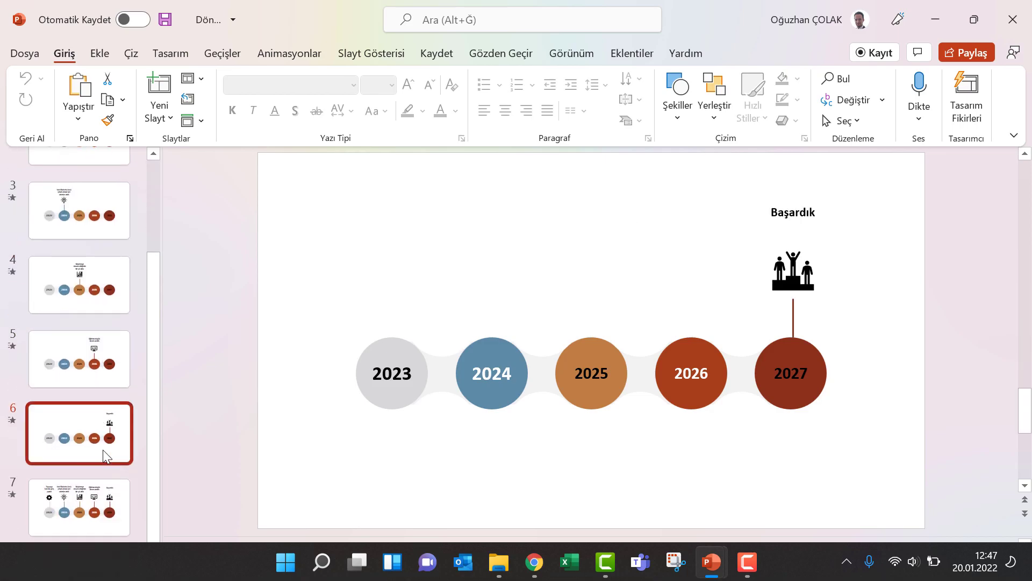
left_click(85, 487)
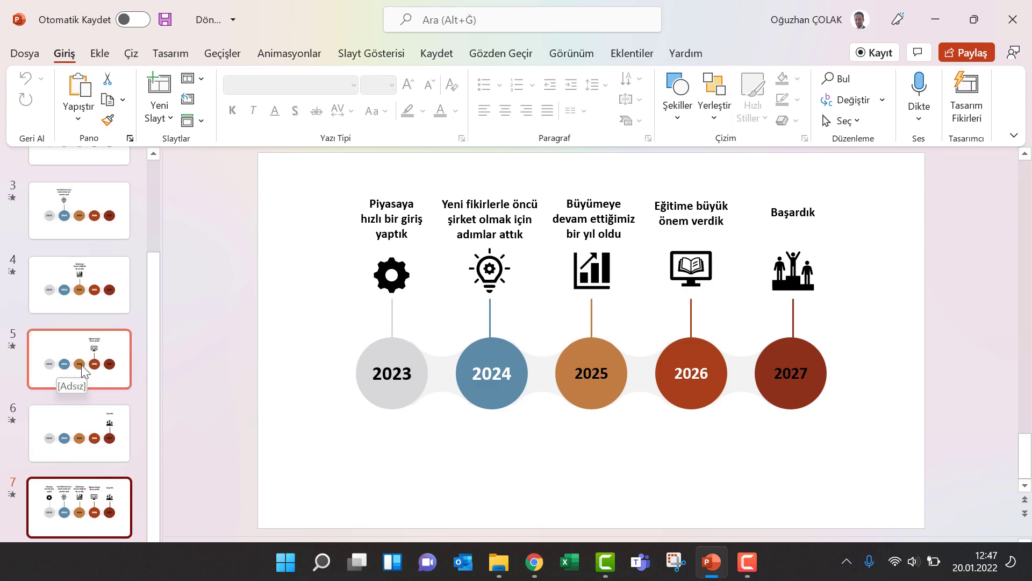
Select timeline slides 2 through 7 together
scroll(81, 355, "up", 5)
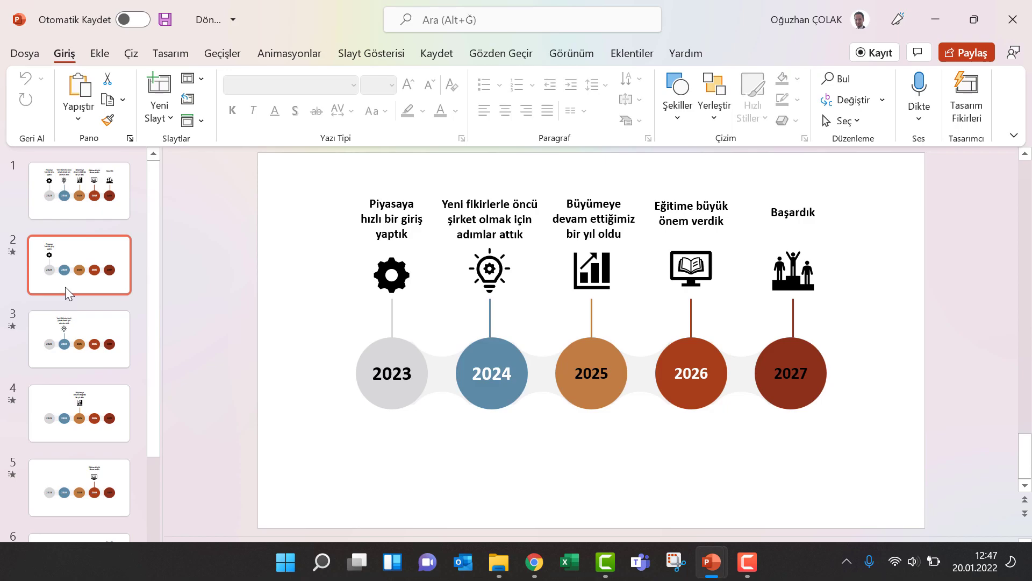
left_click(75, 284)
scroll(75, 376, "down", 3)
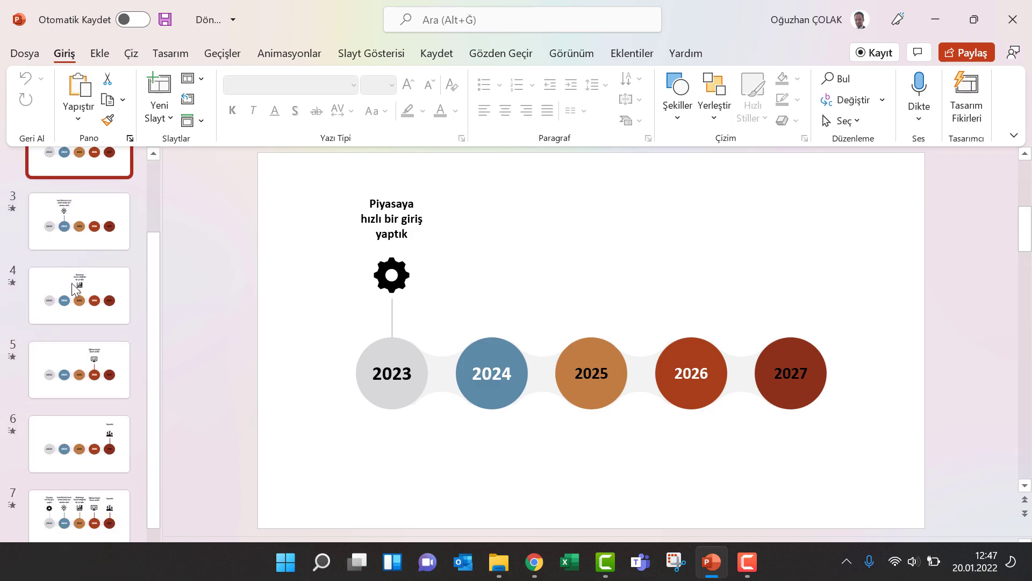
left_click(59, 502, "shift")
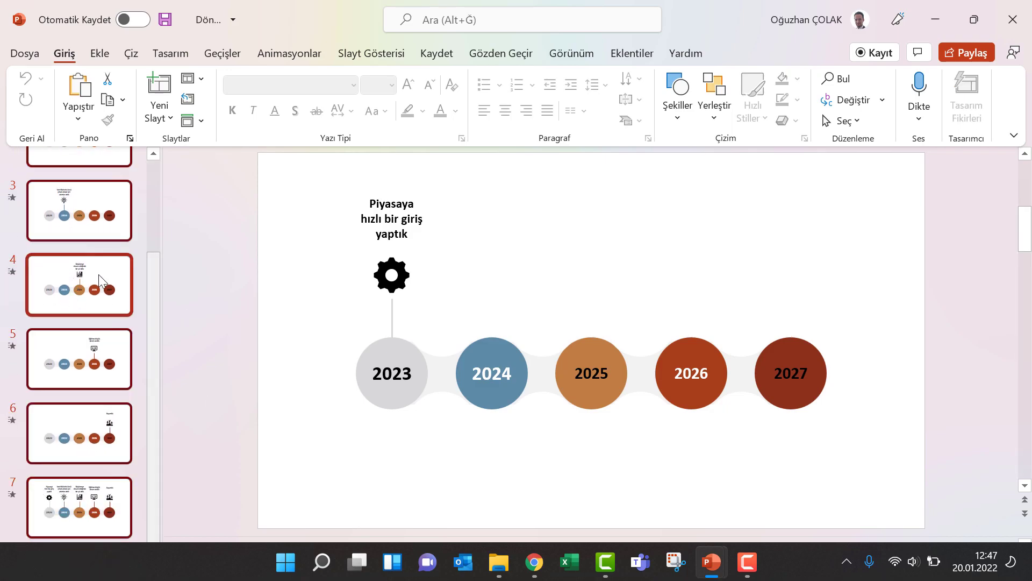
scroll(99, 275, "up", 1)
scroll(98, 274, "up", 2)
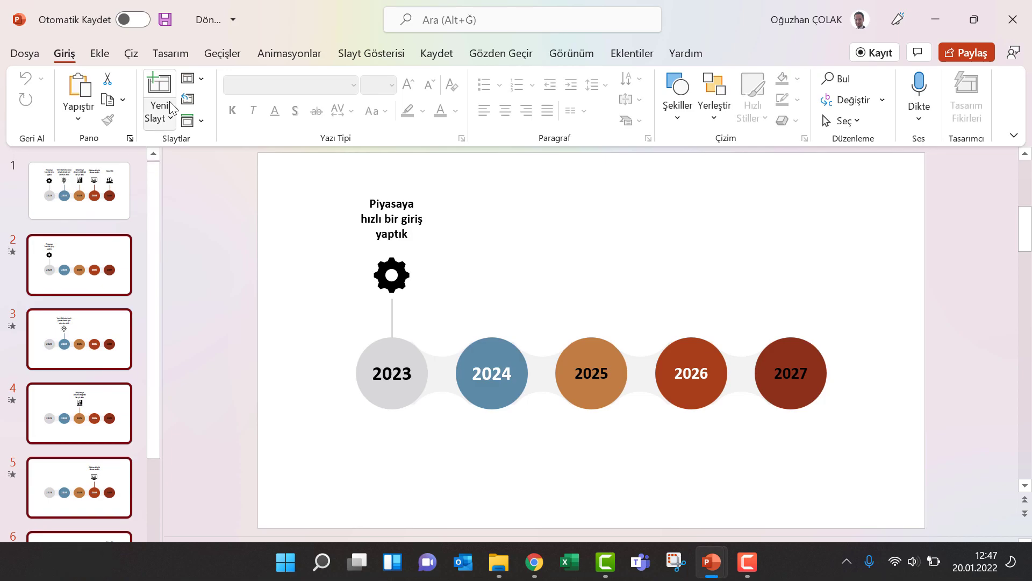
Give slides 2–7 the Dönüşüm (Morph) transition animating by characters, then return to slide 1
left_click(225, 54)
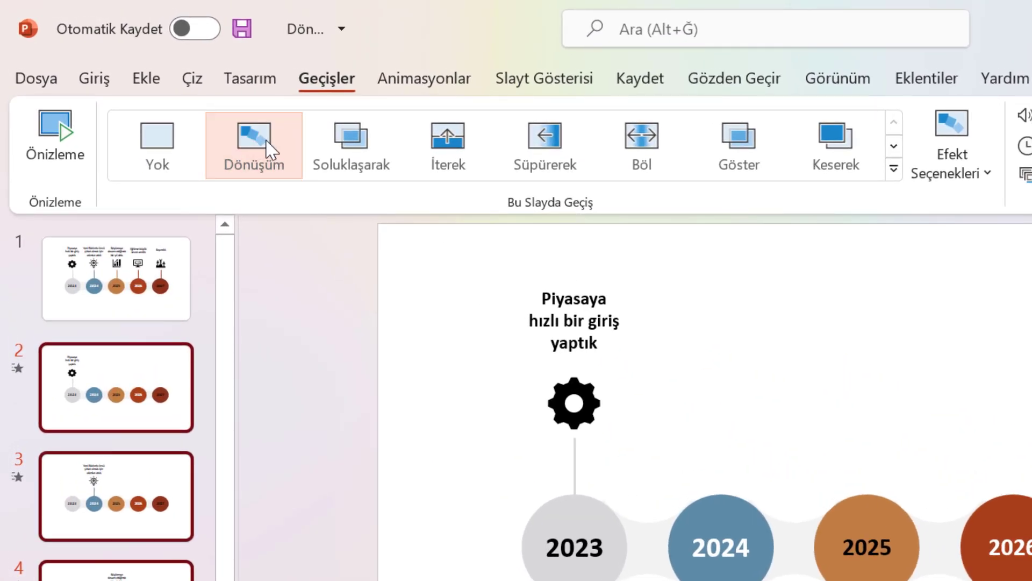
left_click(253, 139)
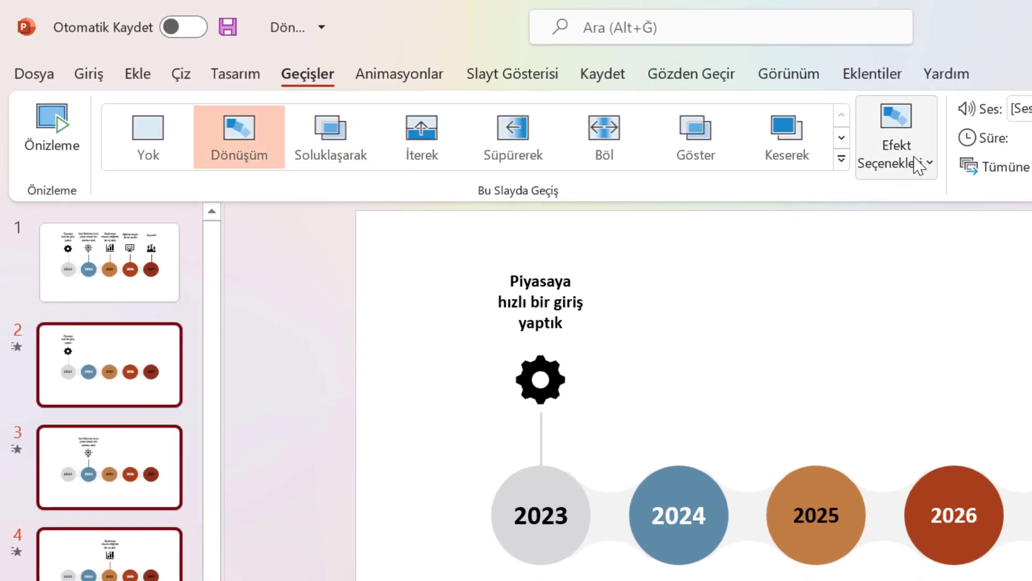
left_click(919, 164)
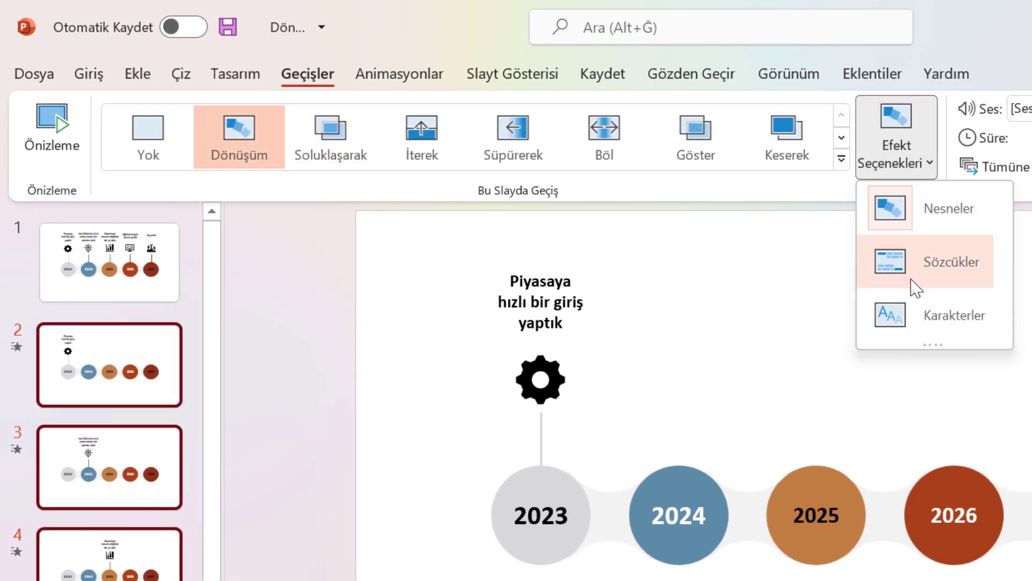
left_click(923, 317)
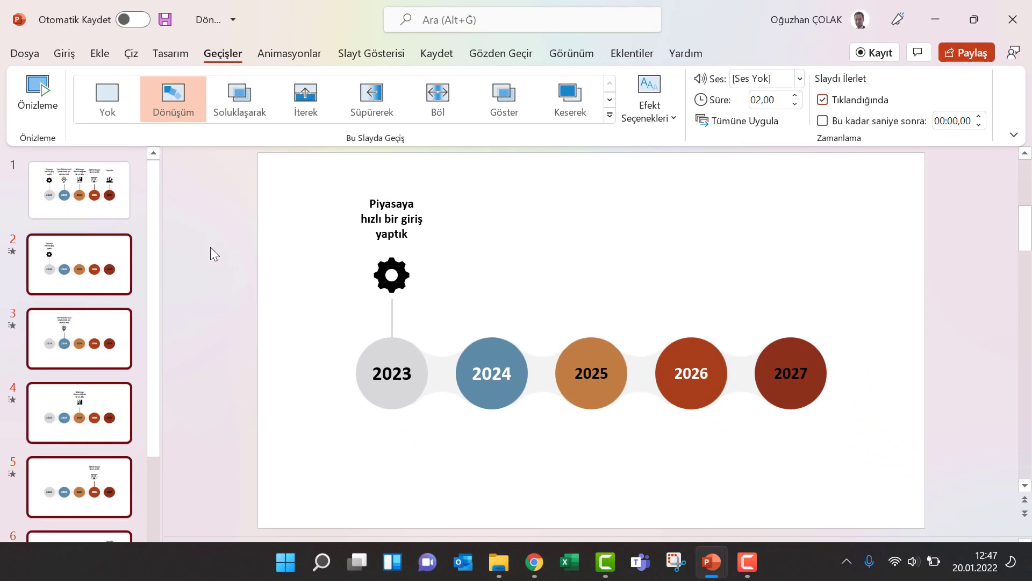
left_click(91, 194)
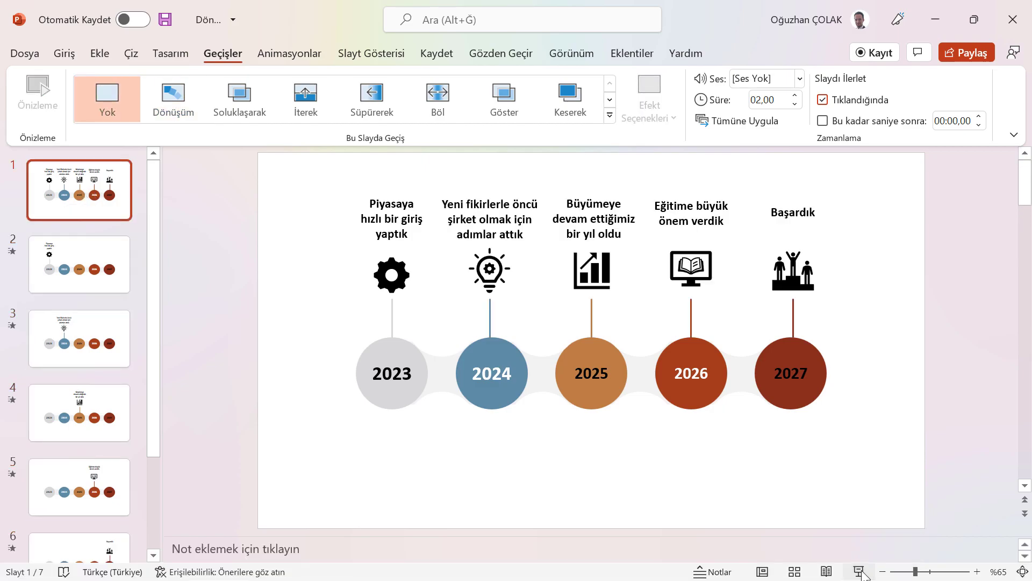
Start the timeline slide show full-screen from slide 1, showing years 2023–2027
left_click(859, 572)
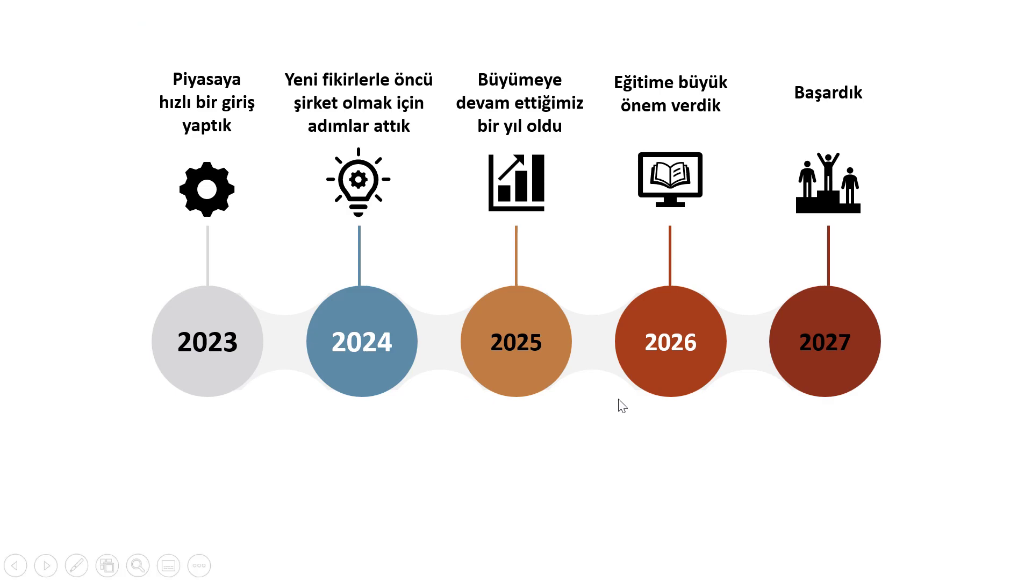